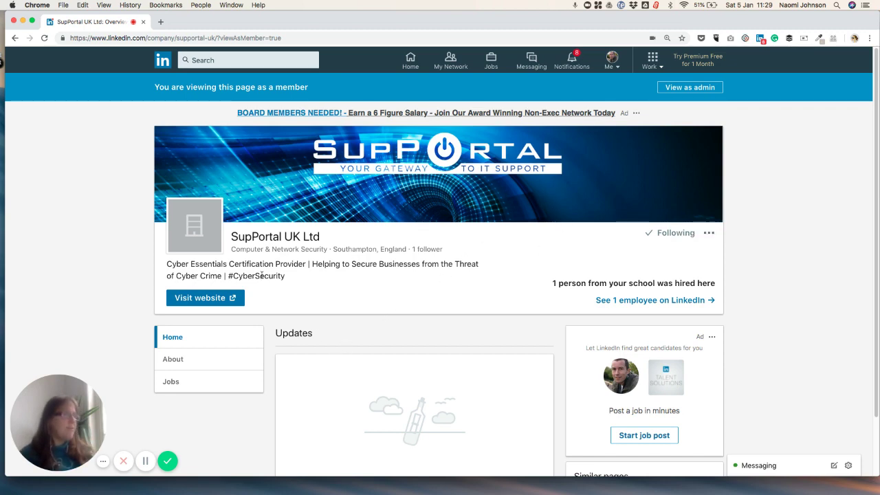
Review the company page as a member sees it and switch it to admin view
scroll(379, 370, "down", 2)
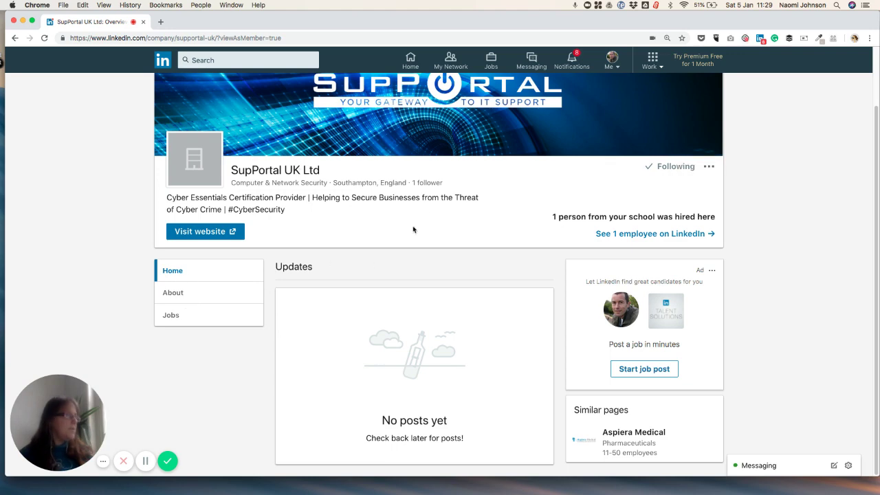
scroll(498, 310, "up", 2)
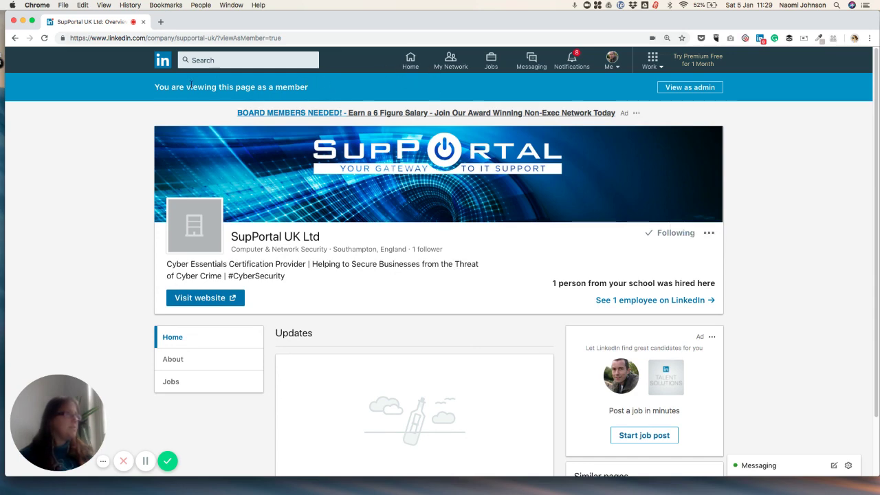
left_click_drag(153, 87, 277, 102)
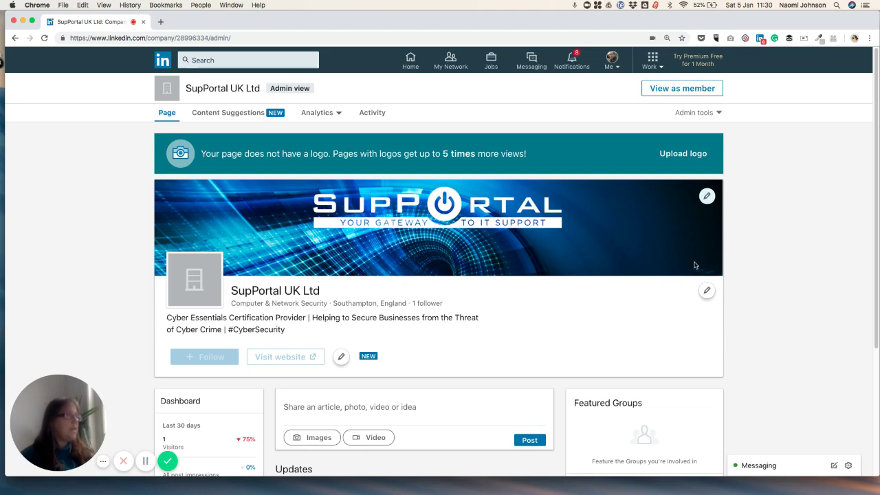
Look at the cover image options, and open and cancel the logo file selection in the page information
left_click(707, 198)
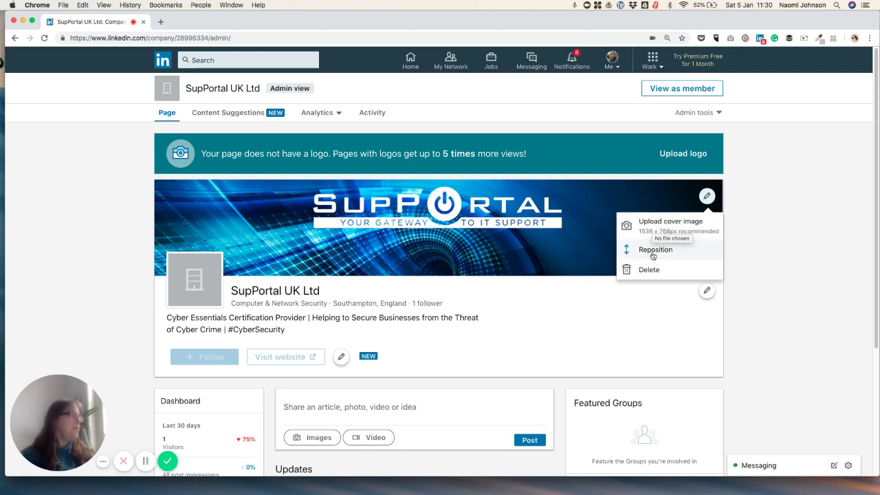
left_click(567, 315)
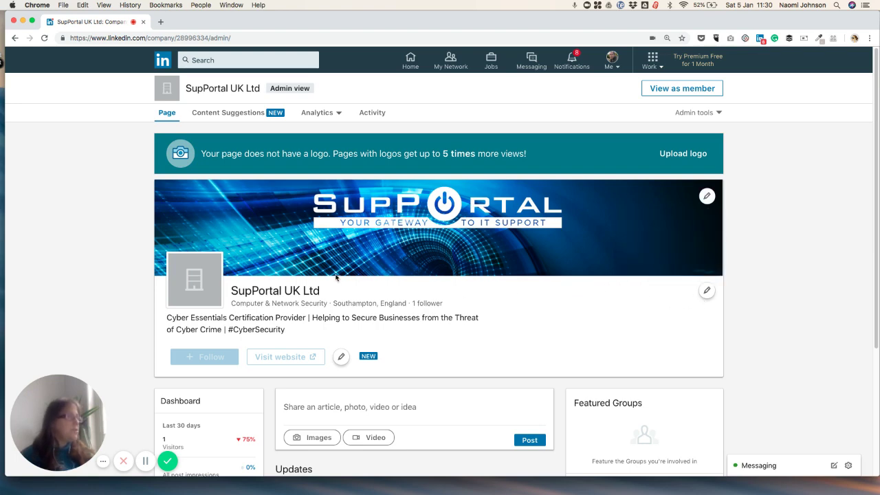
left_click(706, 290)
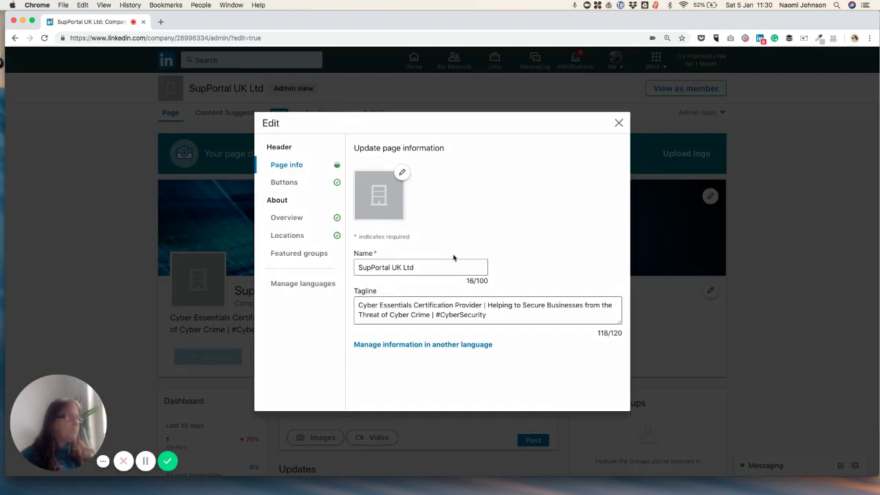
left_click(402, 173)
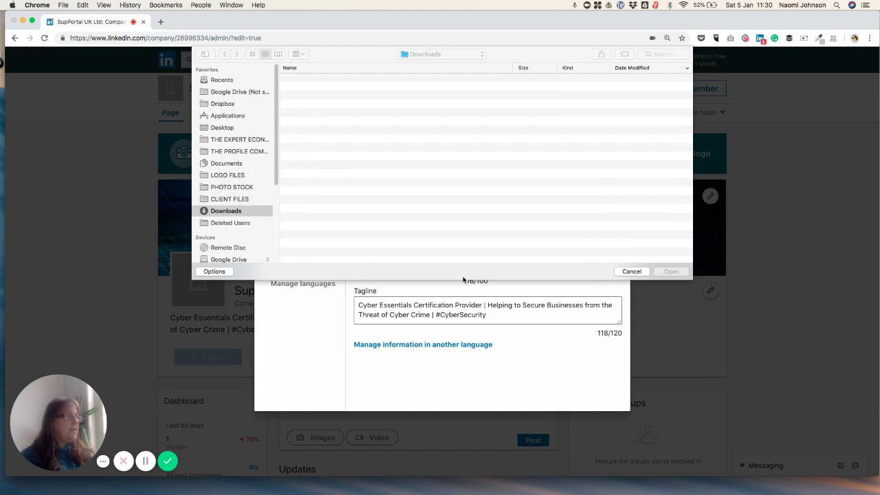
left_click(618, 270)
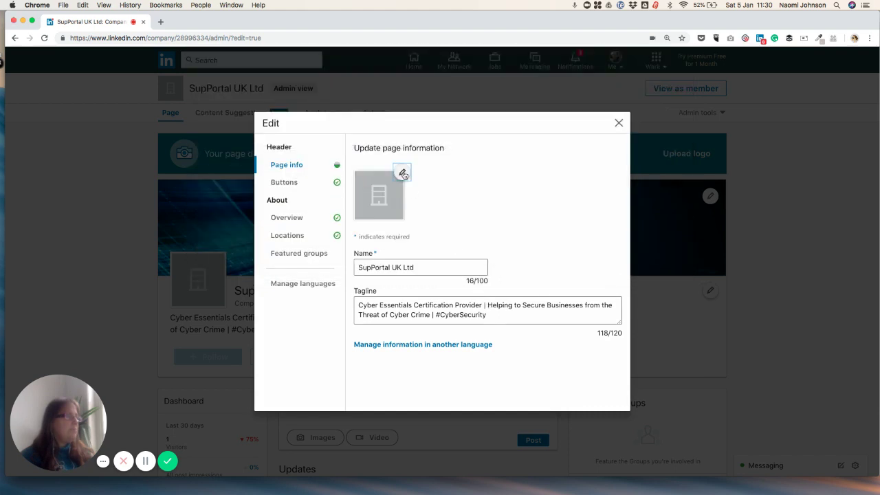
Examine the tagline's separate phrases and its hashtag in the page information, and close the editor
left_click(502, 314)
left_click_drag(417, 305, 355, 302)
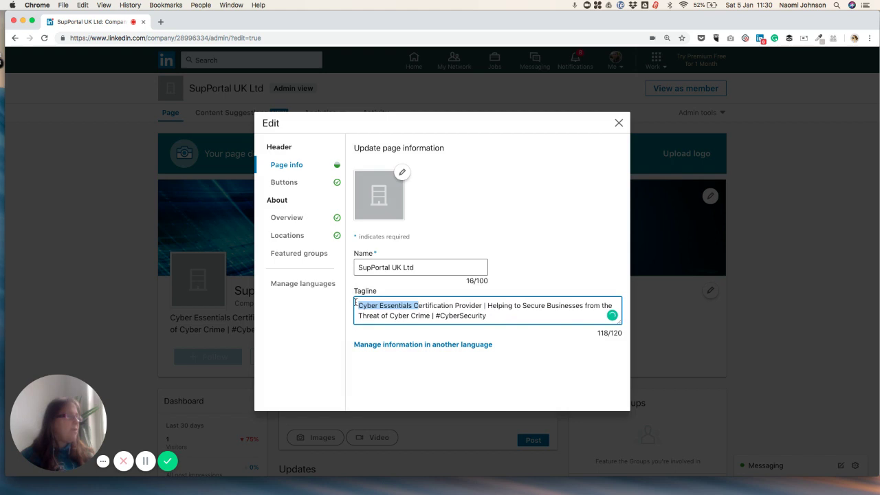
left_click(505, 318)
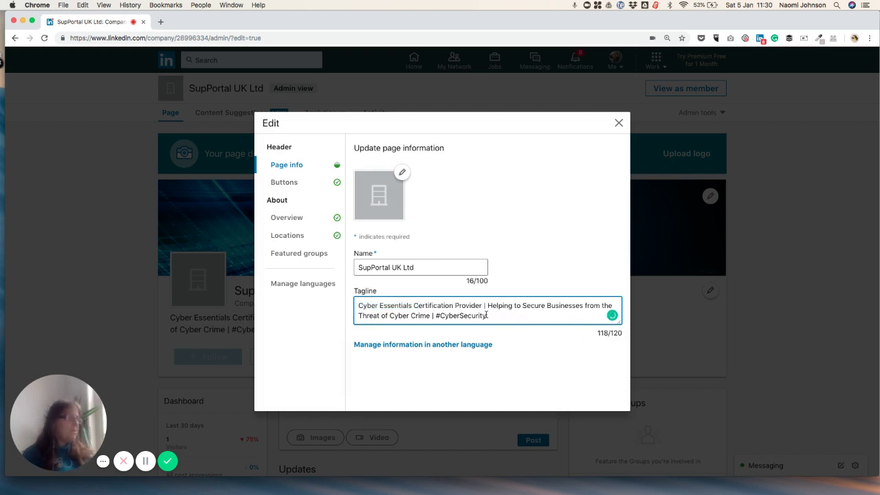
left_click_drag(495, 315, 350, 305)
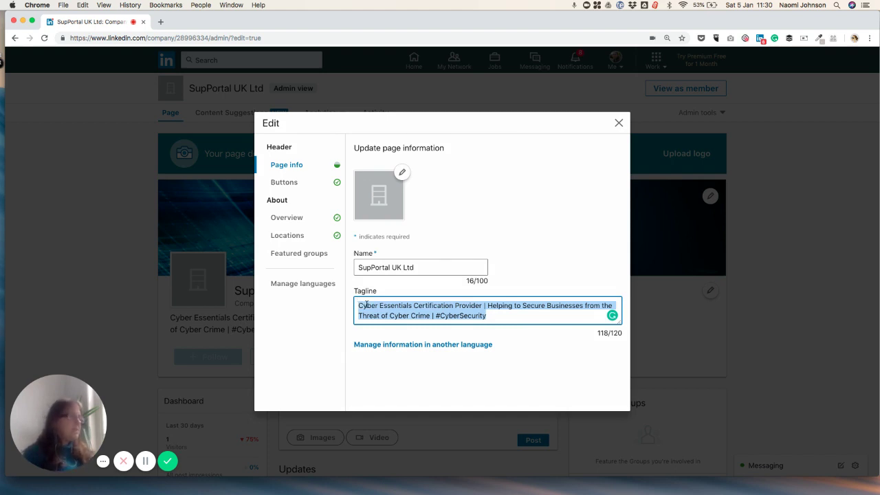
left_click(366, 304)
left_click_drag(357, 305, 474, 306)
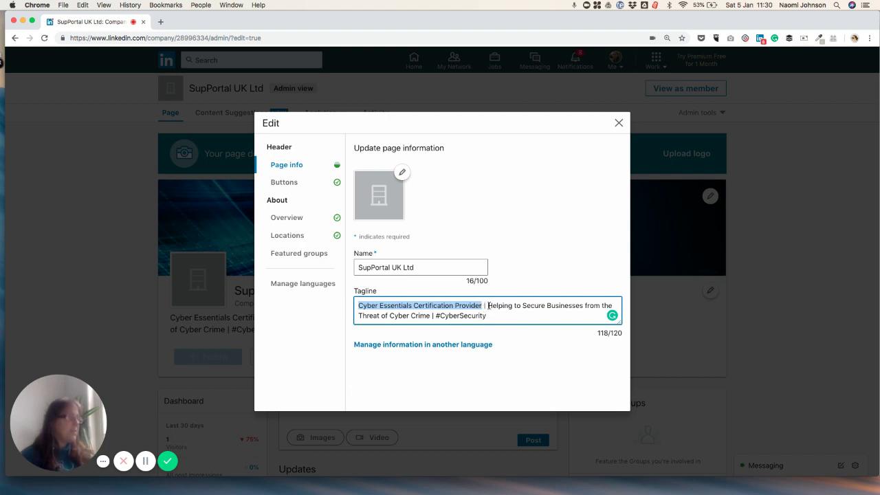
left_click_drag(488, 305, 431, 315)
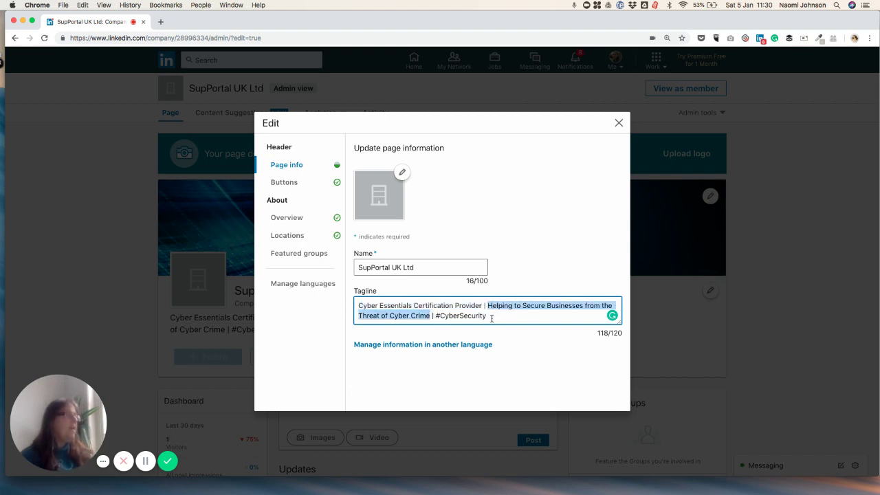
left_click_drag(491, 318, 434, 314)
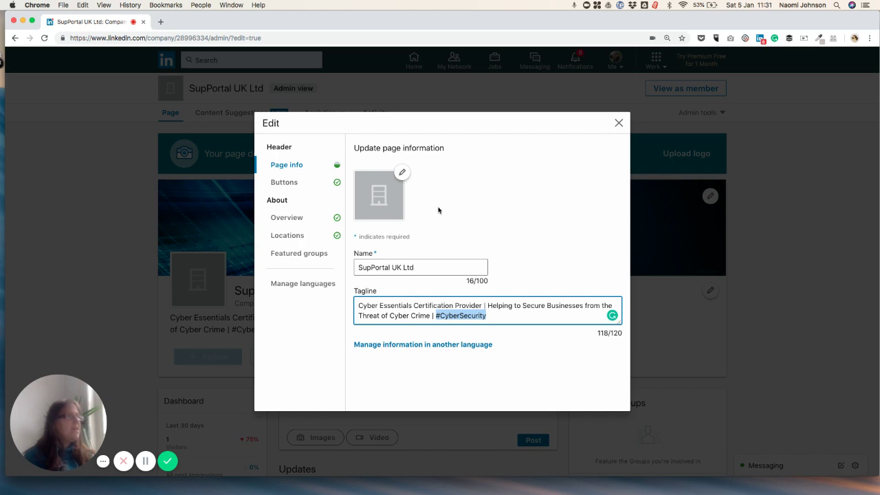
left_click(619, 123)
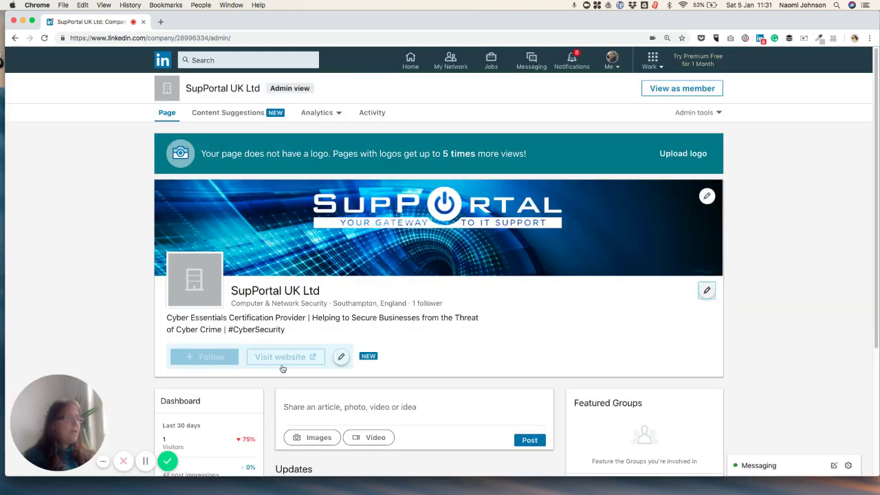
Open the page's button settings and review the available custom button names, the URL and the button preview
left_click(340, 357)
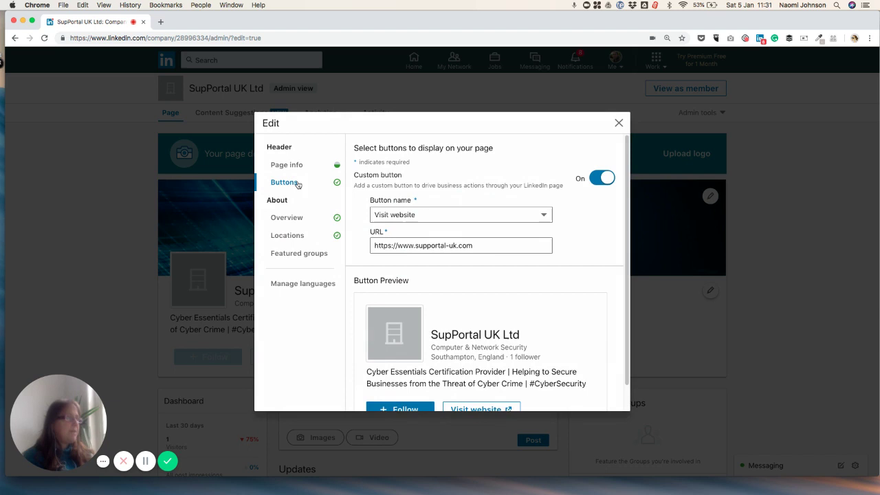
left_click(294, 165)
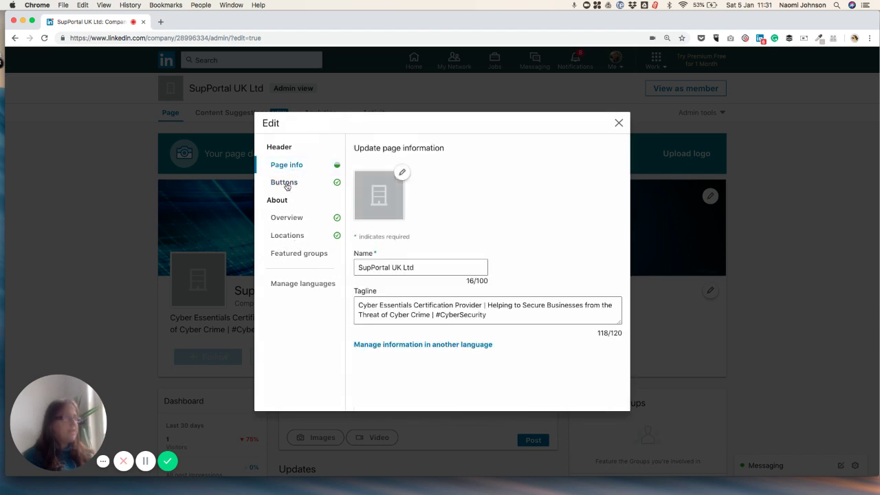
left_click(286, 183)
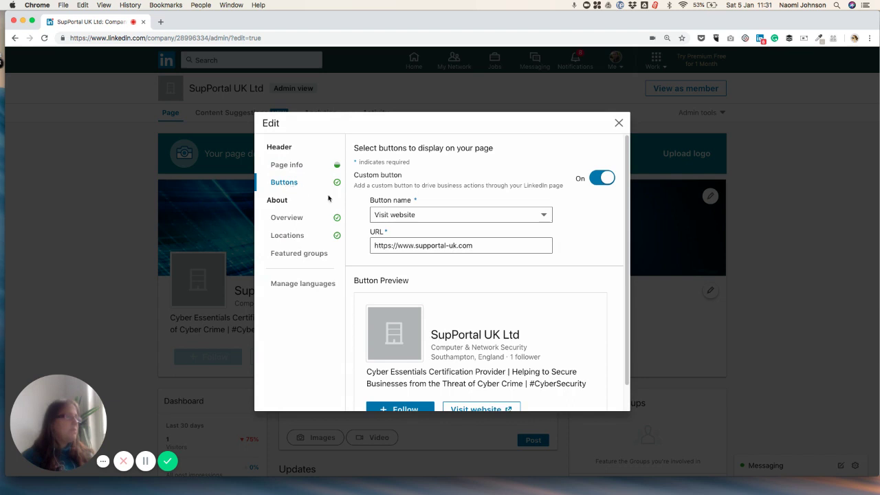
left_click(433, 217)
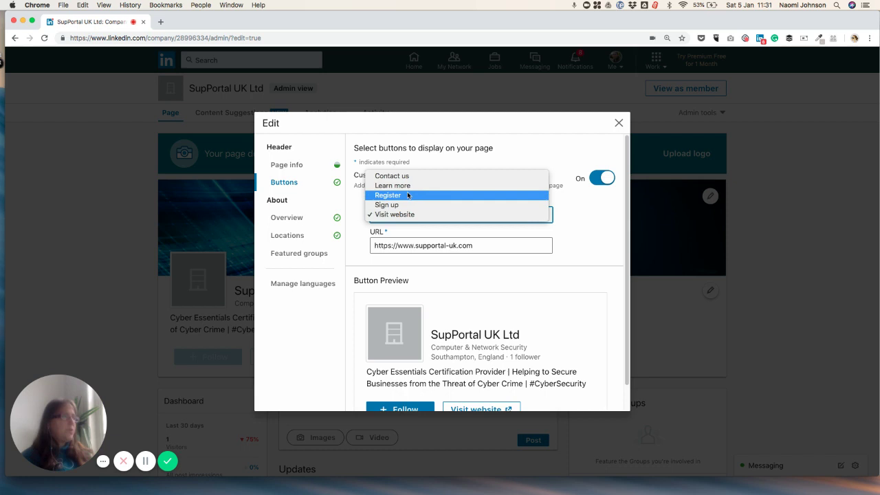
left_click(554, 243)
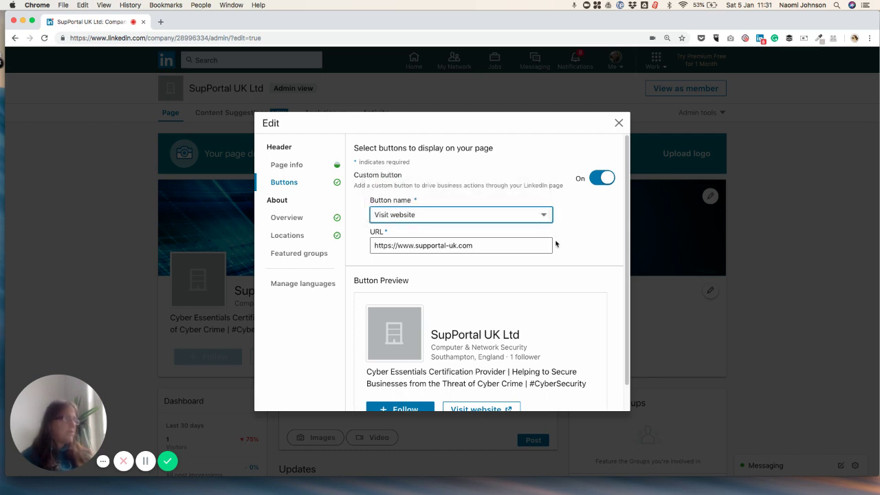
left_click(504, 246)
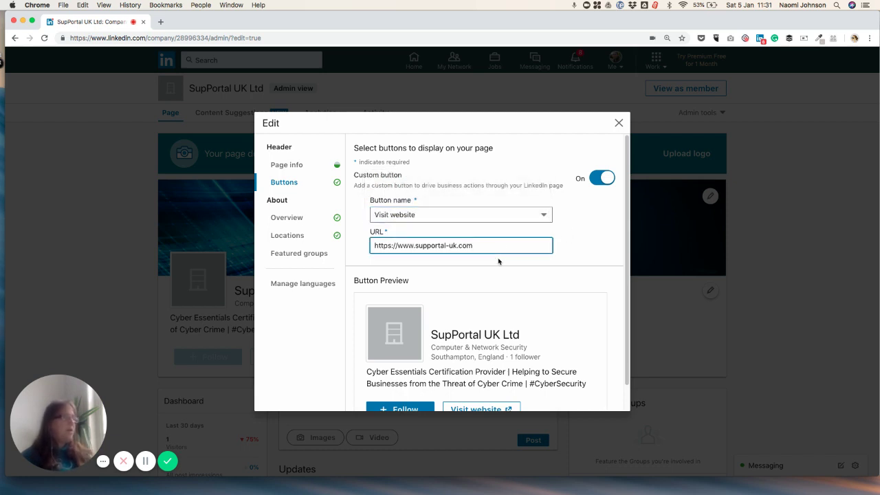
scroll(510, 244, "down", 1)
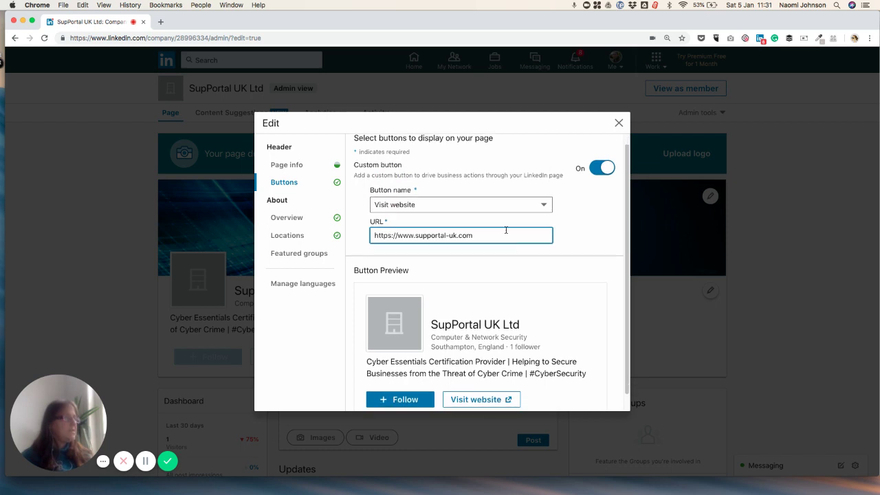
Try Register as the custom button's name, set it to Learn more, and check the button preview
left_click(492, 204)
left_click(492, 225)
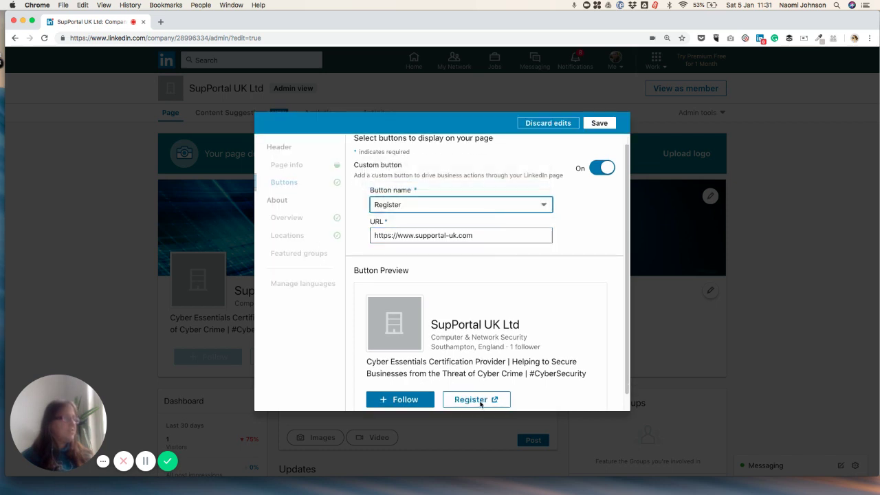
left_click(485, 204)
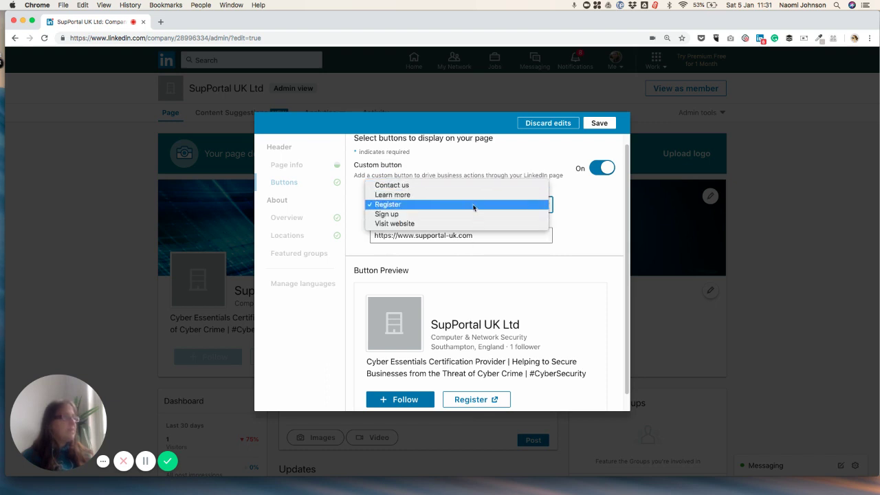
key("Return")
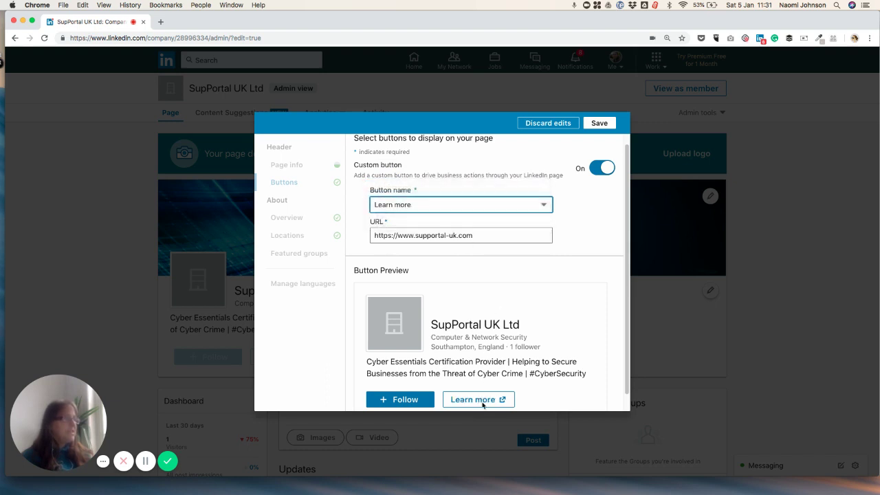
left_click(545, 206)
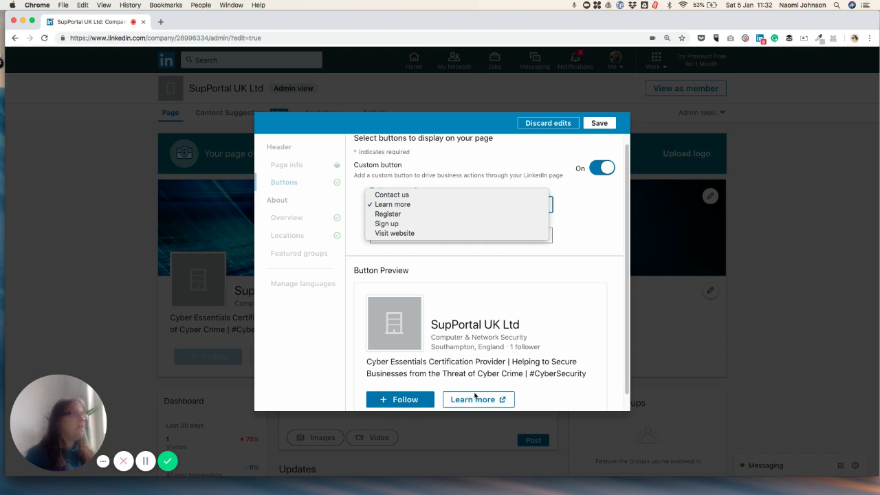
left_click(585, 263)
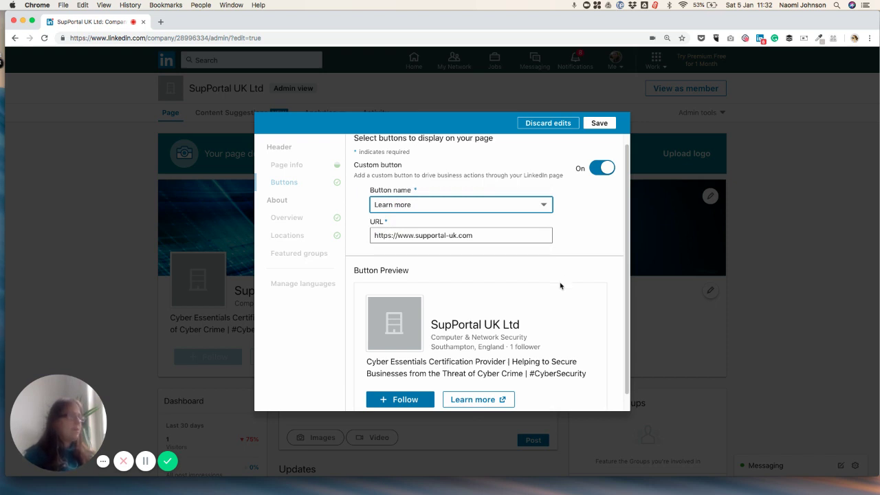
scroll(481, 329, "down", 1)
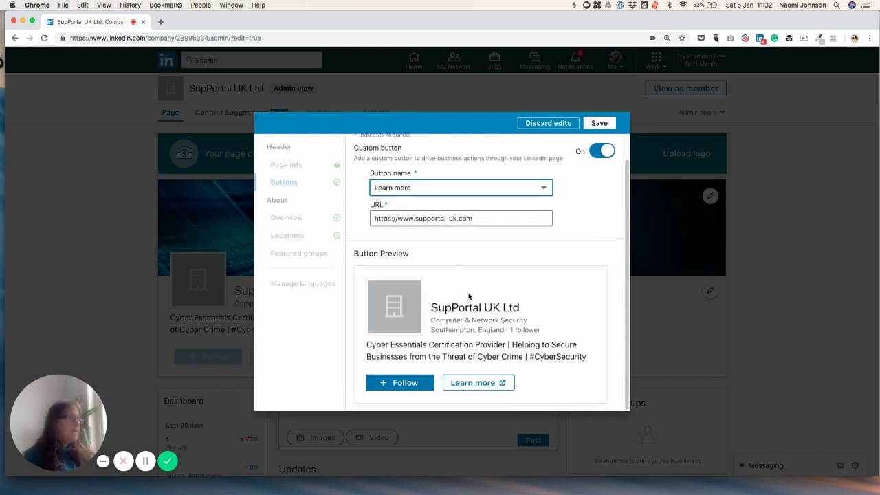
scroll(464, 310, "up", 1)
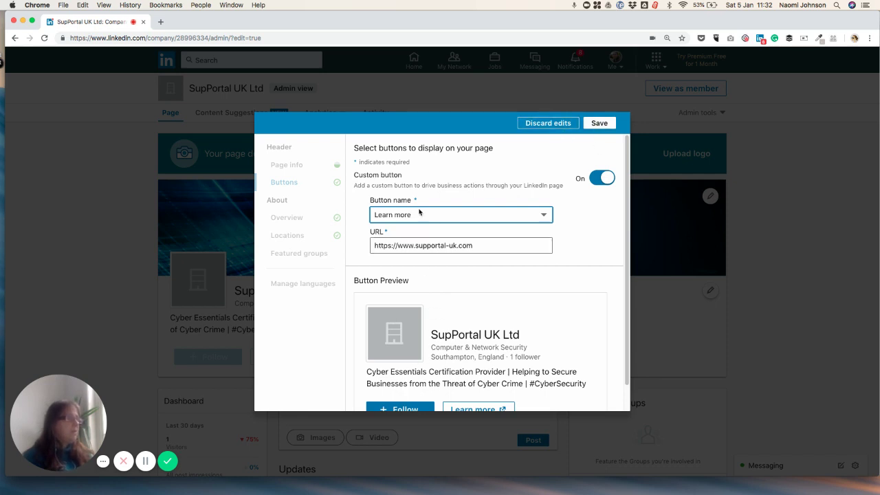
Turn the custom button off and back on, and save the button settings
left_click(600, 177)
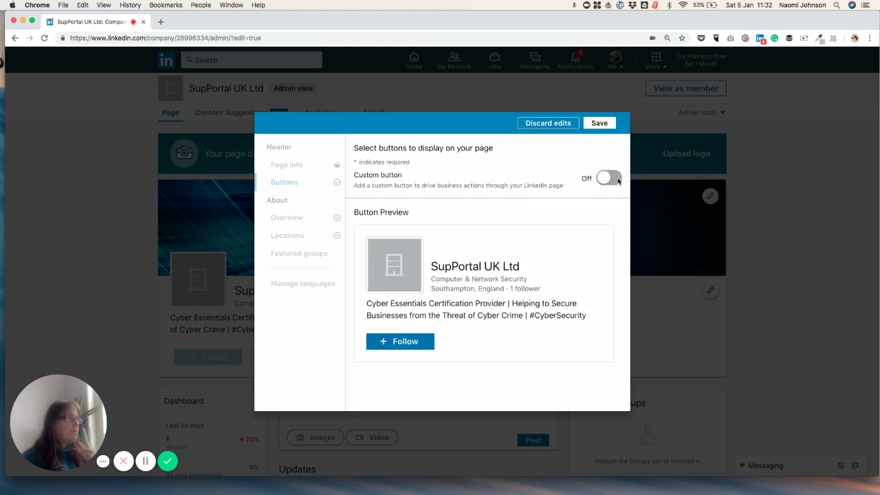
left_click(602, 177)
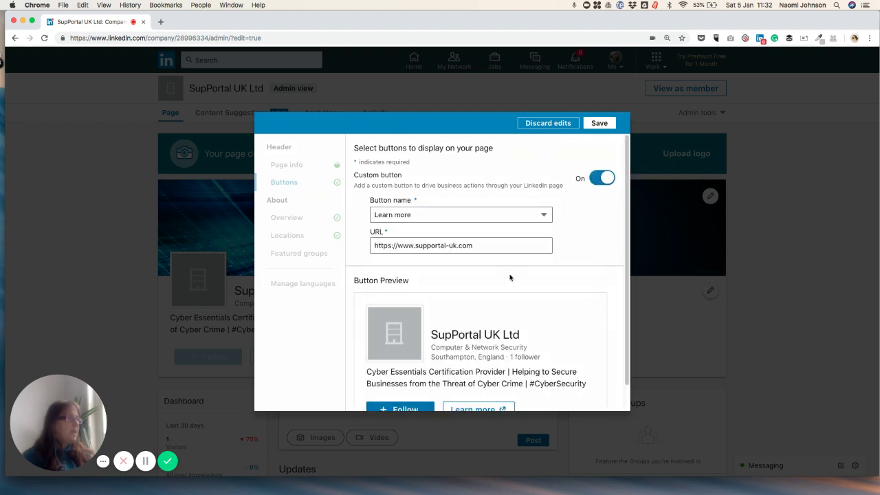
left_click(599, 123)
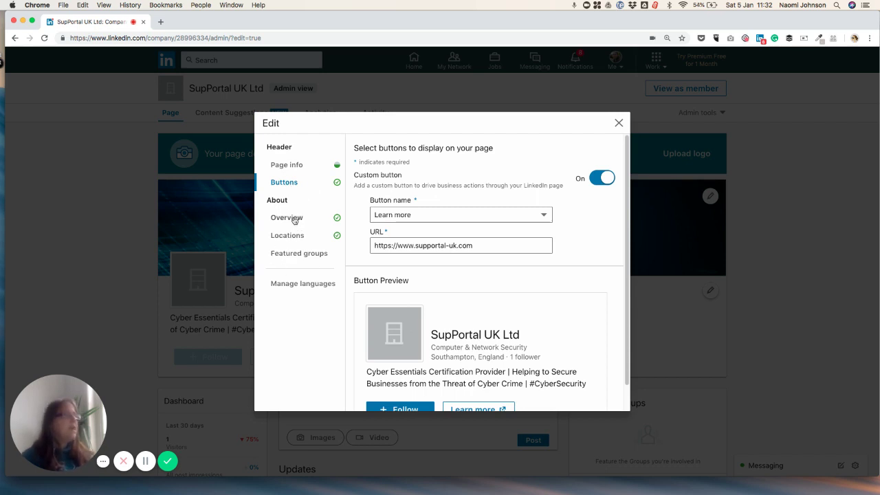
Open the company page's overview details, replace the whole description with the prepared text, and check its character count
left_click(293, 220)
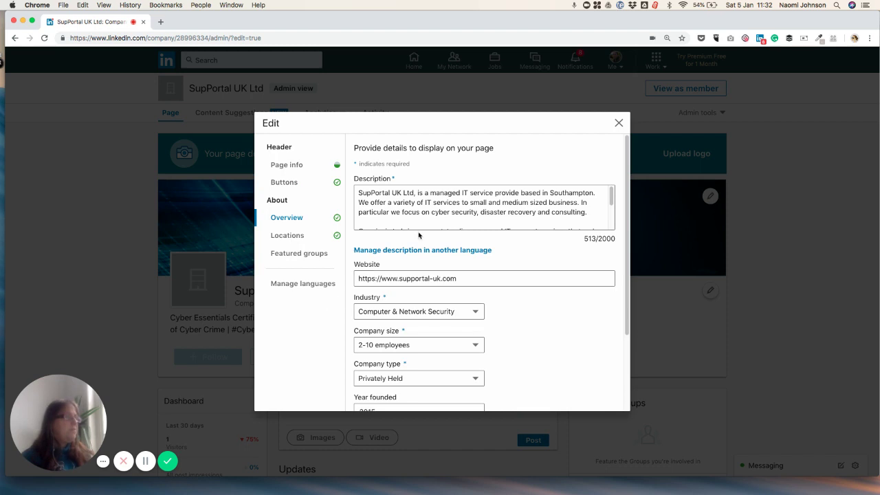
scroll(481, 206, "down", 3)
scroll(481, 206, "up", 3)
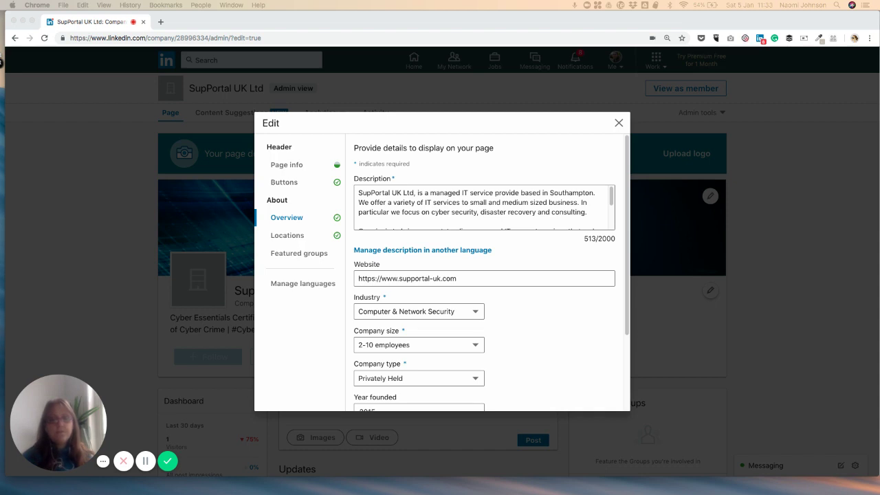
left_click(410, 218)
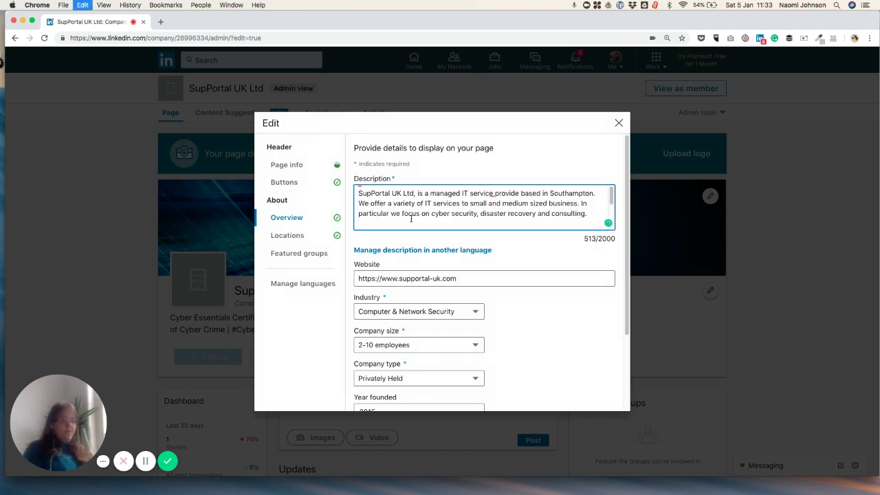
key("ctrl+a")
key("super+v")
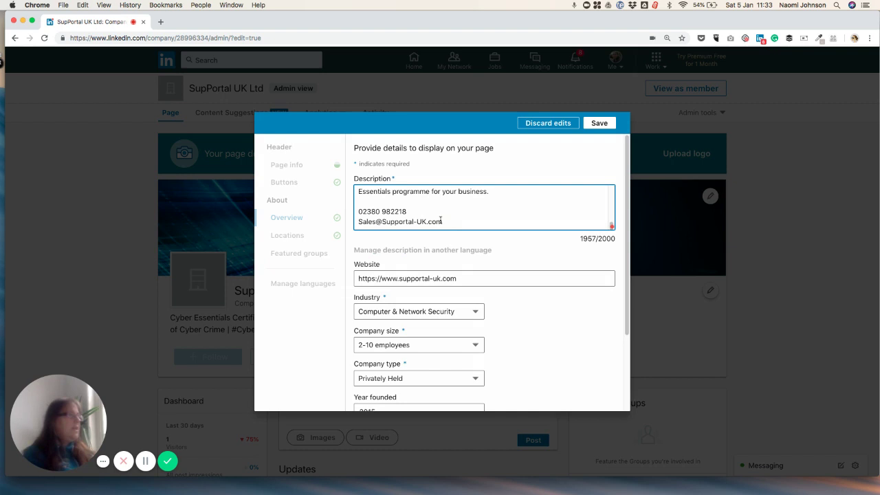
left_click_drag(579, 239, 616, 242)
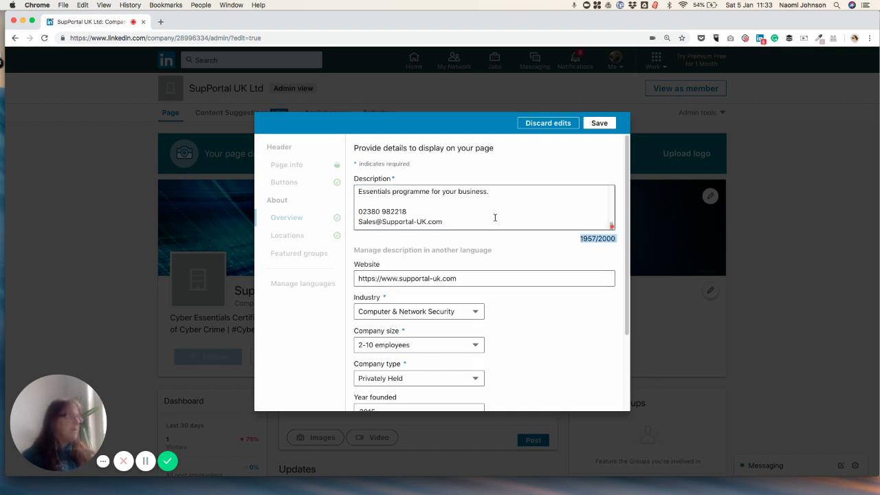
Accept the suggested corrections for "cyber security", "ad-hoc" and "cost-effective" in the description
scroll(494, 216, "up", 3)
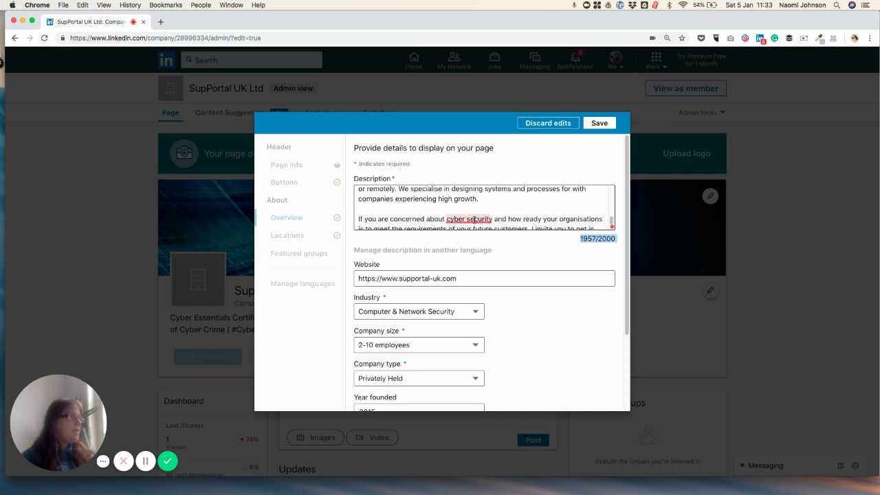
mouse_move(474, 220)
left_click(476, 242)
scroll(474, 221, "up", 5)
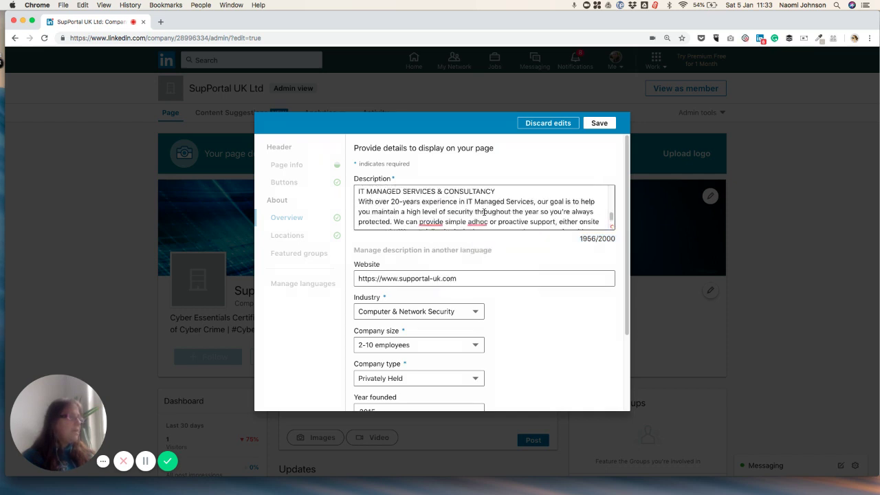
left_click(481, 236)
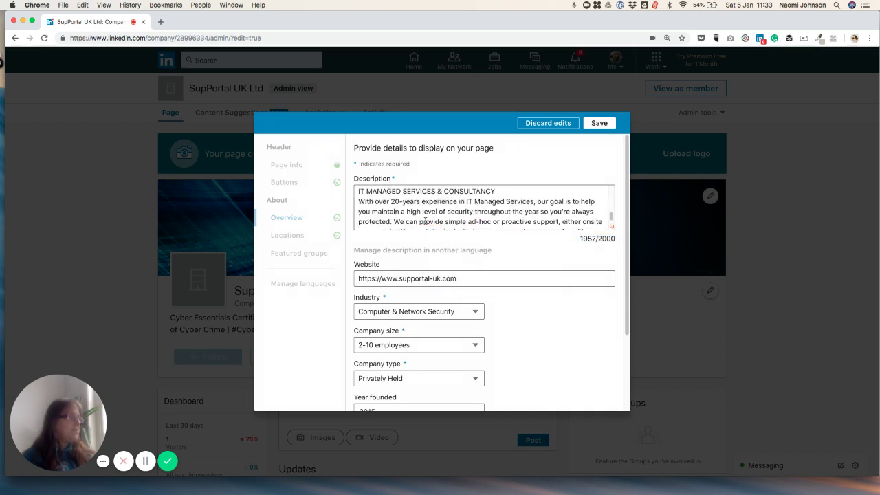
scroll(485, 219, "down", 10)
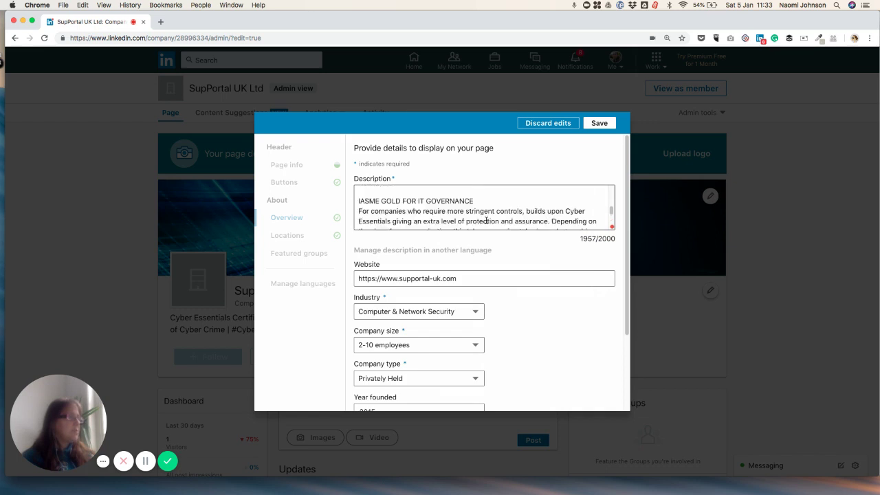
scroll(486, 220, "up", 10)
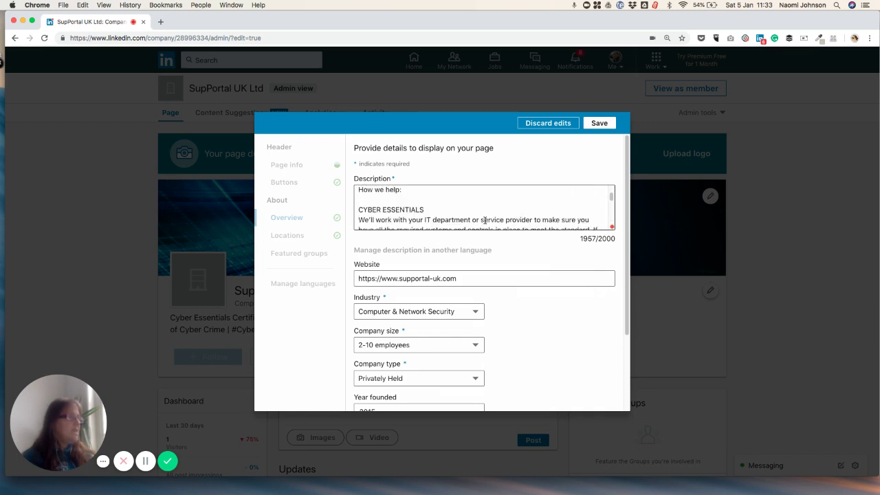
mouse_move(472, 209)
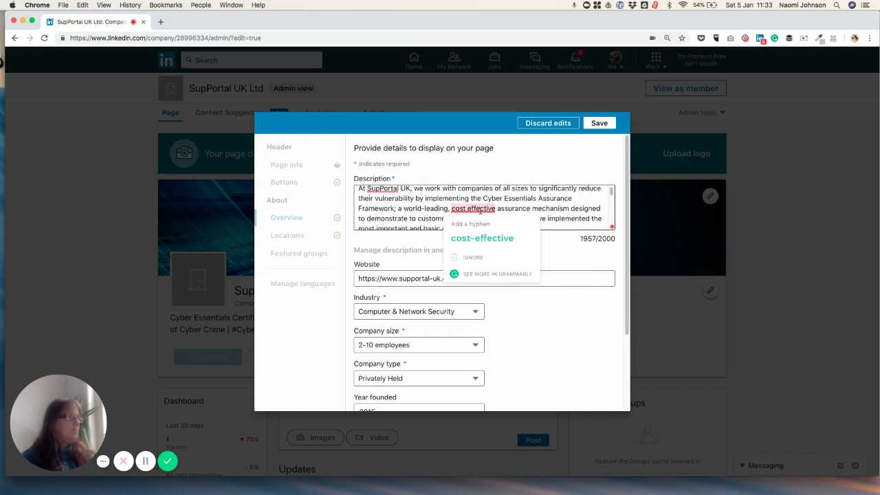
left_click(485, 244)
scroll(422, 201, "up", 1)
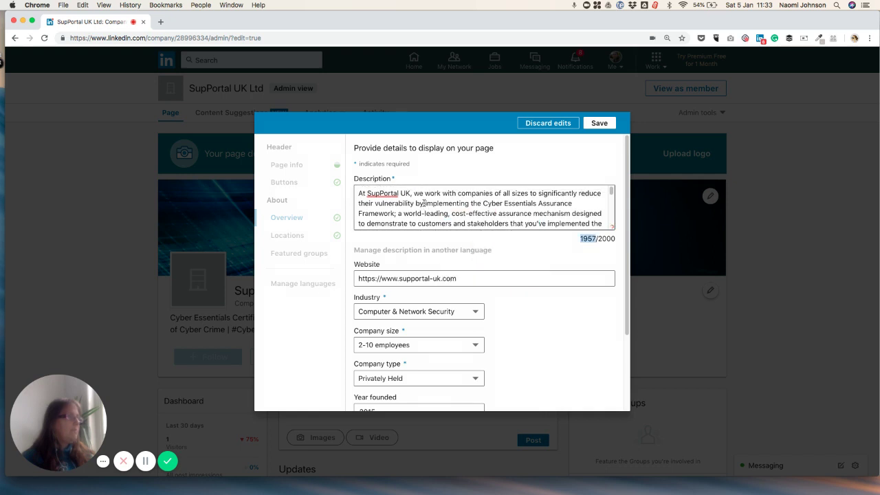
Read through the description, examining its introduction, the headed service sections and the closing contact details
scroll(427, 214, "down", 4)
scroll(428, 215, "up", 5)
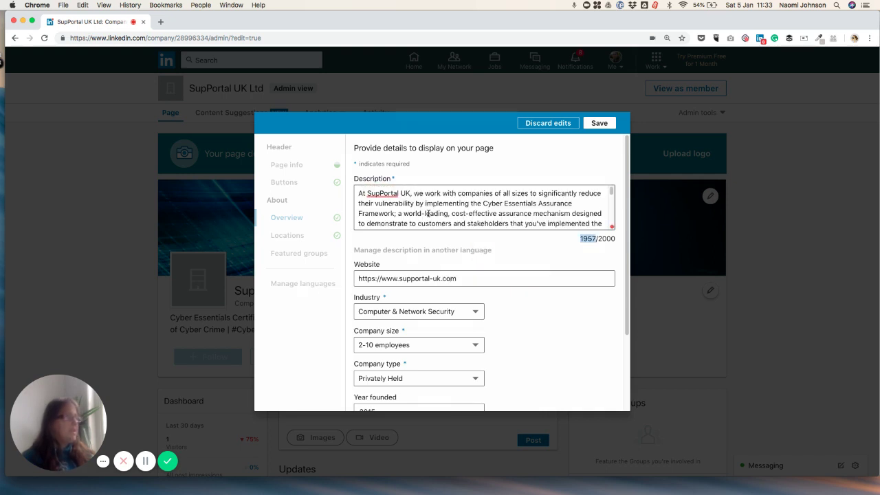
scroll(426, 215, "down", 1)
scroll(427, 215, "down", 4)
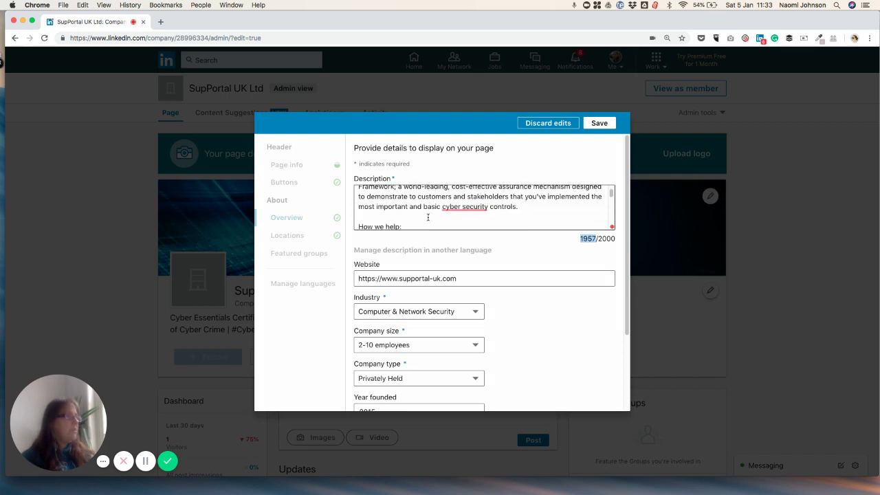
scroll(427, 215, "up", 1)
scroll(427, 217, "up", 1)
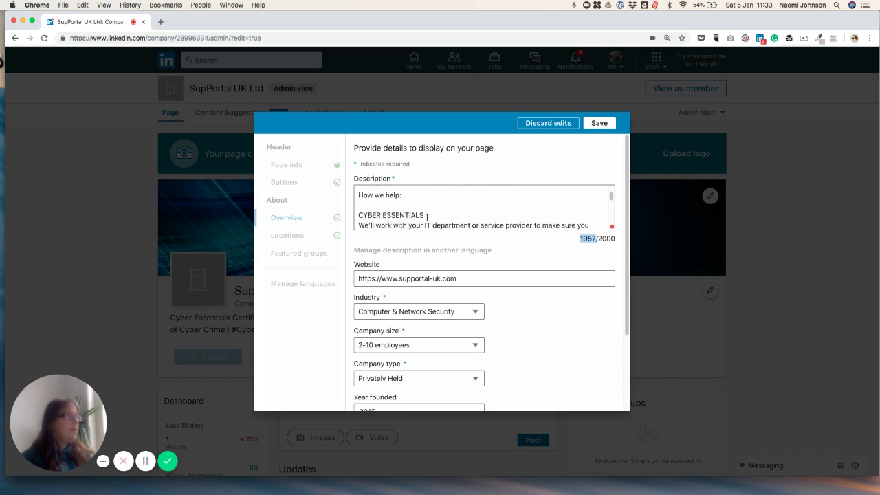
scroll(428, 217, "down", 2)
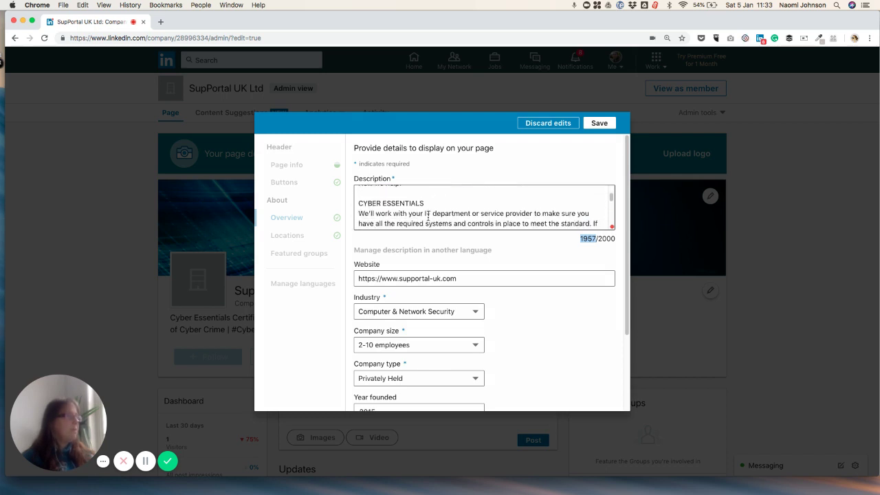
scroll(428, 219, "down", 4)
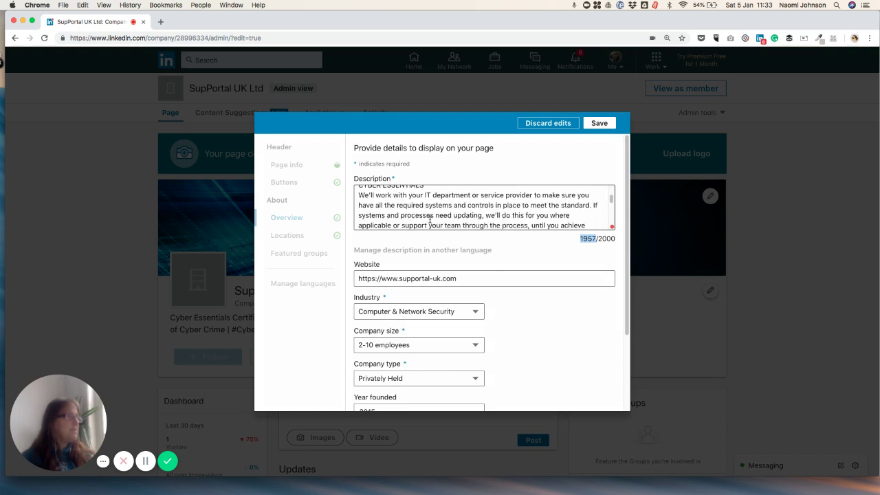
scroll(429, 220, "down", 5)
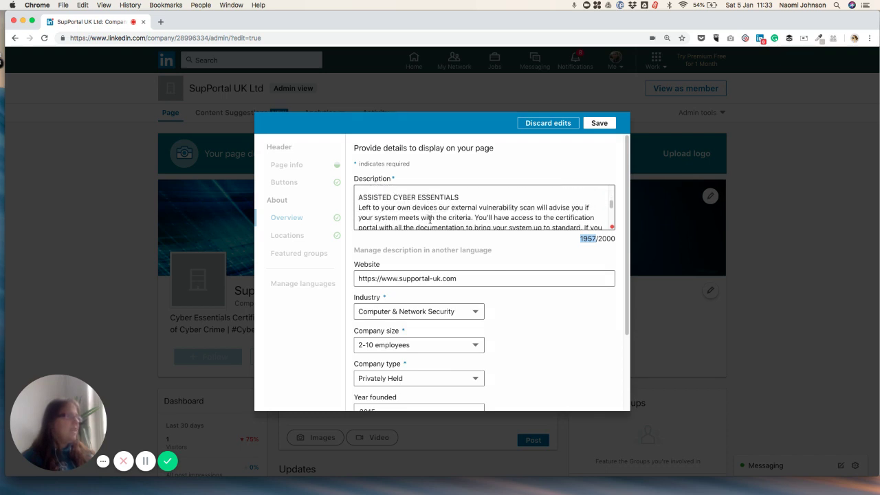
scroll(429, 219, "down", 5)
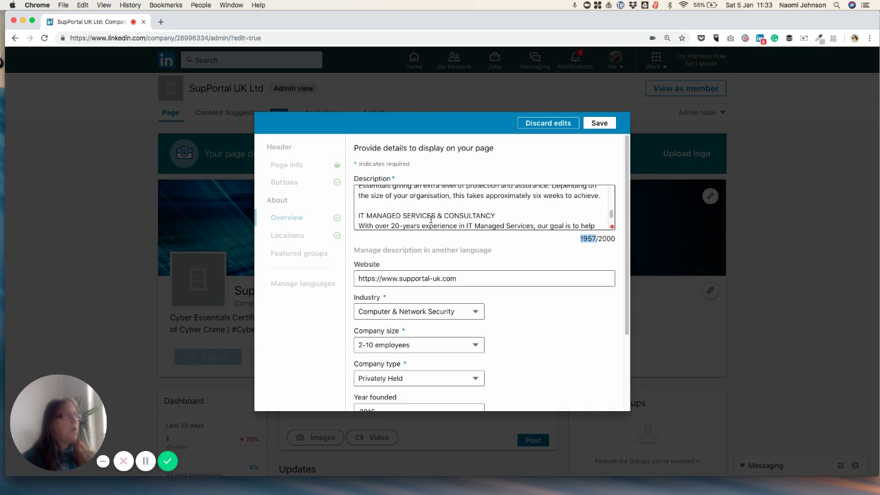
scroll(430, 218, "down", 5)
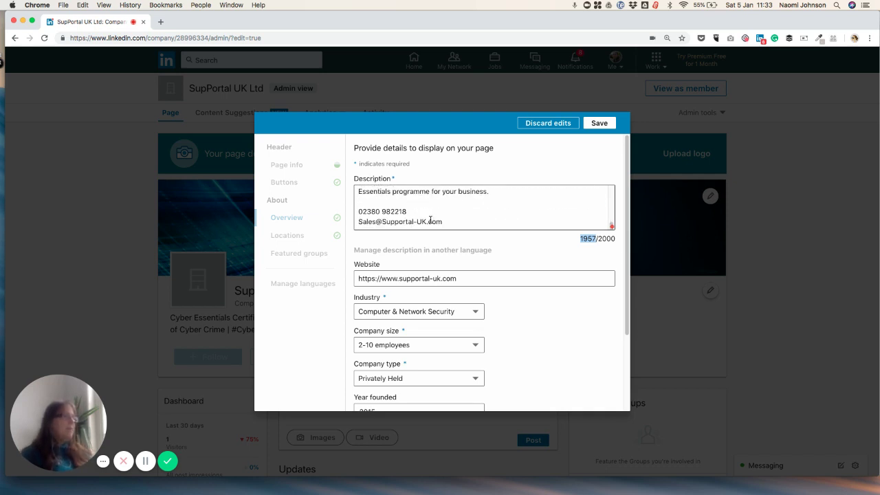
Insert a red telephone emoji and a space before the phone number at the end of the description
left_click(356, 212)
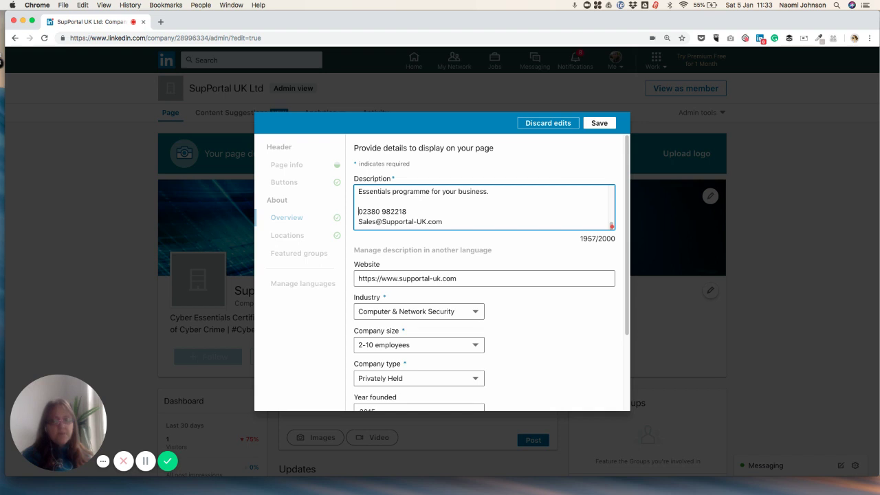
key("super+Tab")
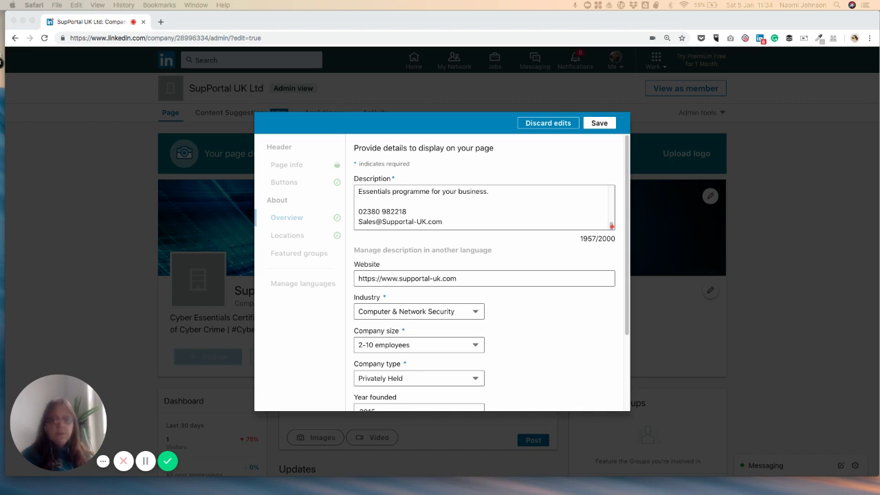
left_click(358, 211)
right_click(358, 211)
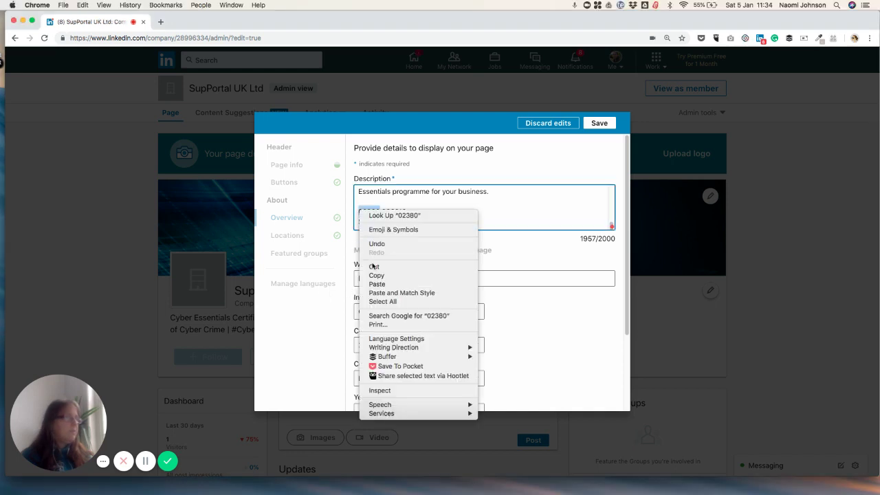
left_click(374, 275)
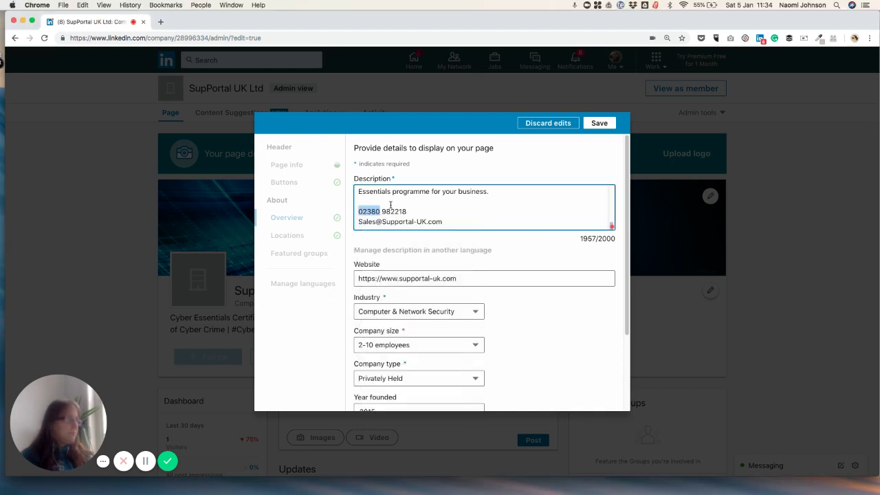
left_click(371, 211)
right_click(357, 212)
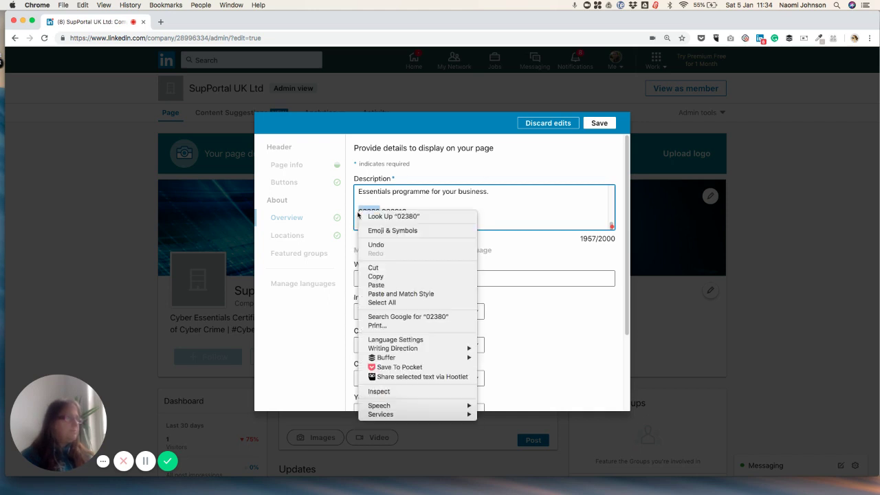
key("Escape")
left_click(356, 211)
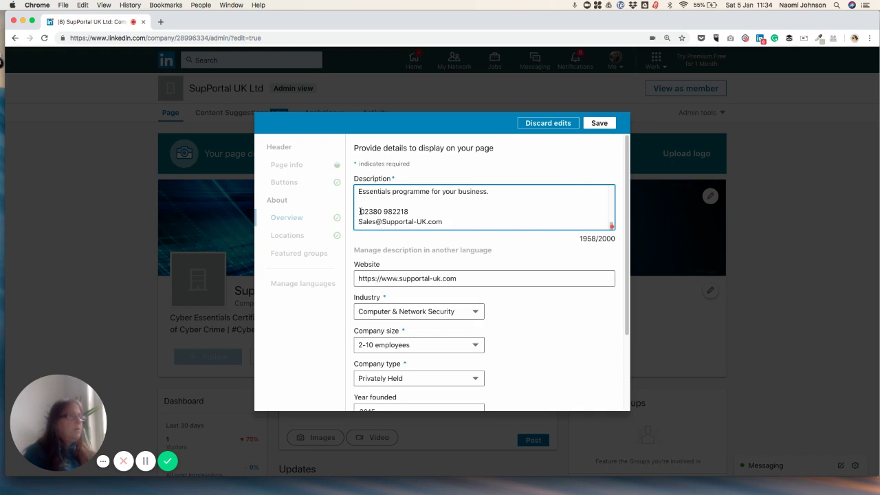
right_click(357, 211)
left_click(376, 270)
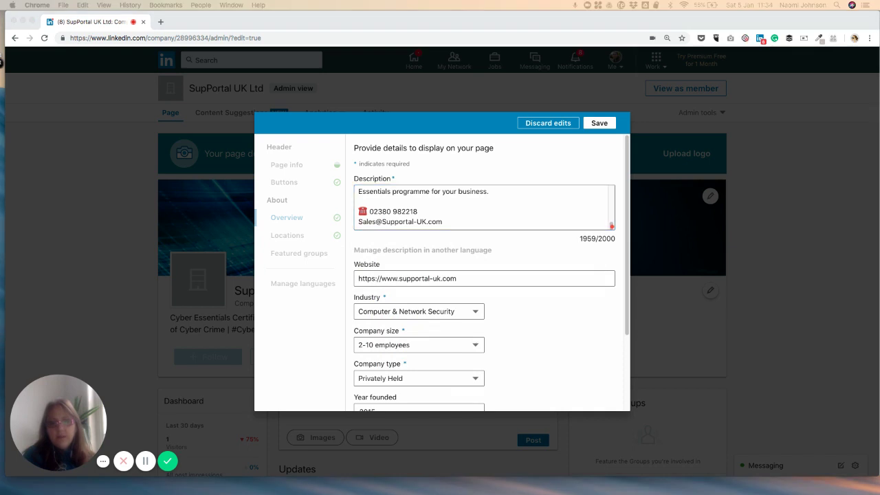
Insert an envelope emoji and a space before the sales e-mail address at the end of the description
left_click(355, 223)
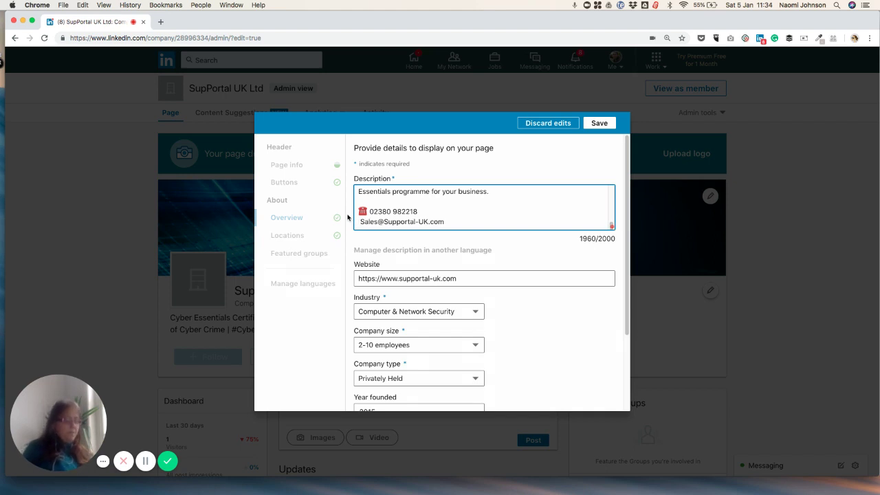
key("super+v")
left_click(454, 279)
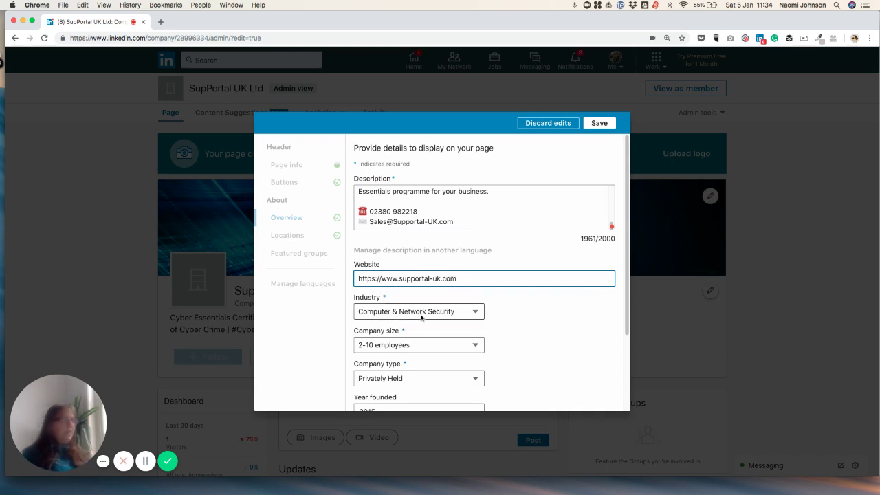
Add "IT Managed Services" to the company's specialties and save the overview details
scroll(406, 365, "down", 1)
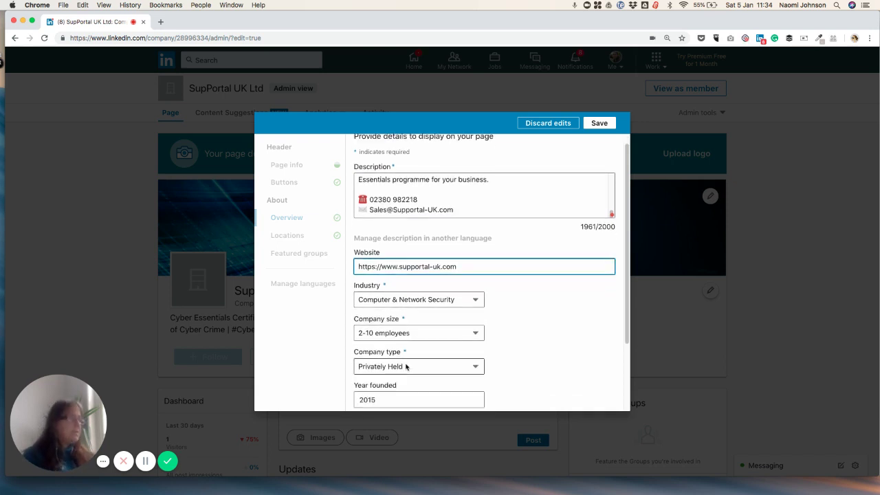
scroll(405, 366, "down", 3)
scroll(407, 356, "down", 1)
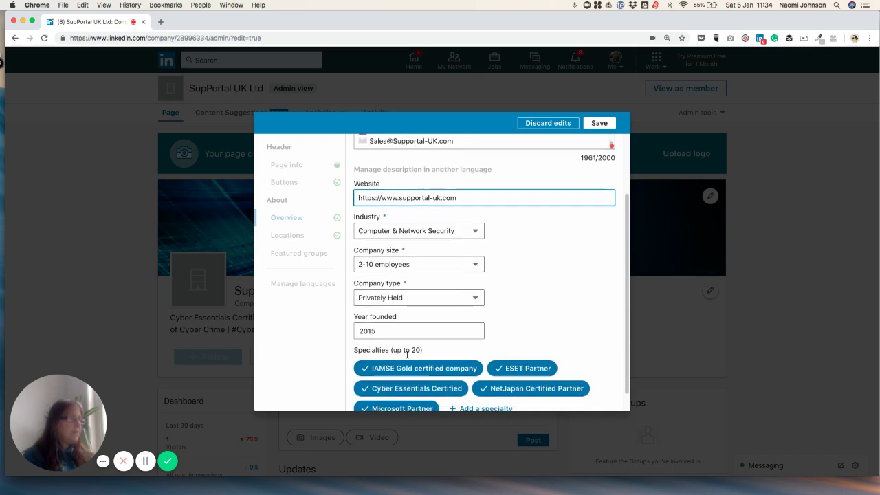
scroll(407, 355, "down", 1)
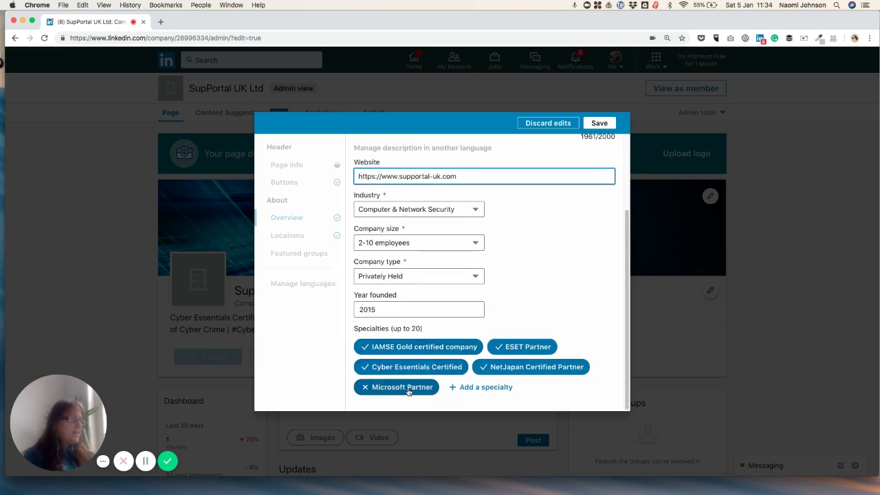
left_click(477, 386)
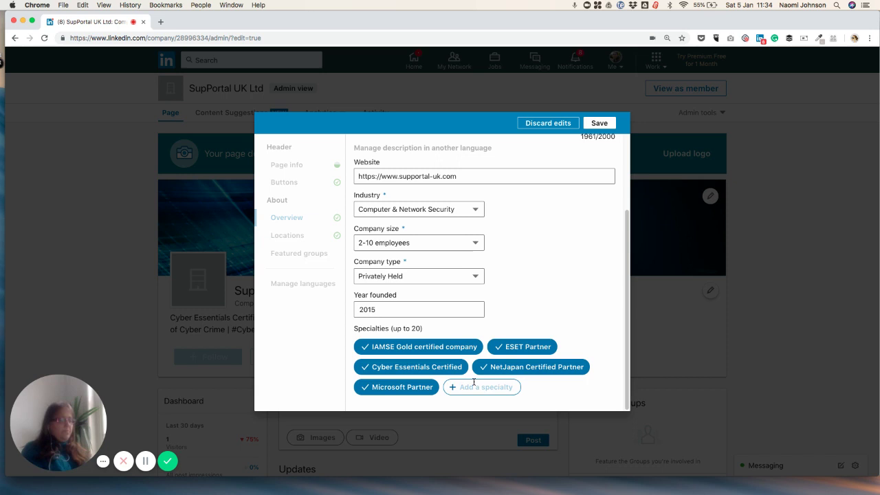
type("IT M")
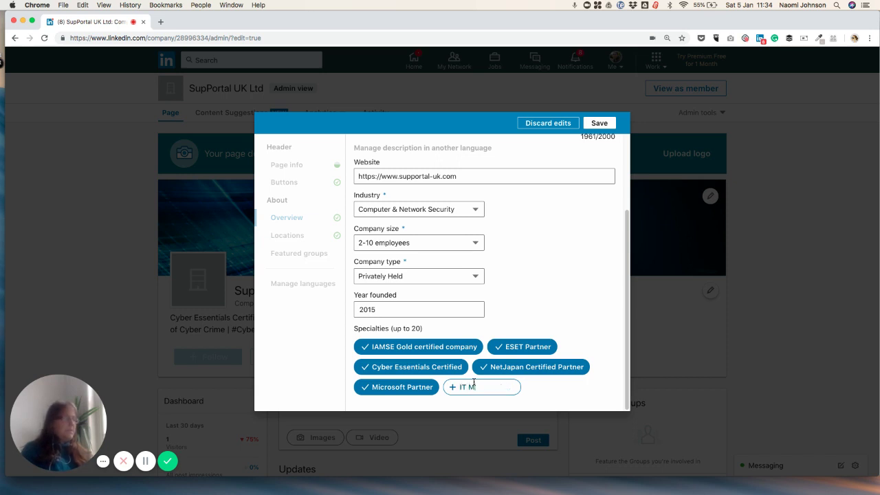
type("anaged Services")
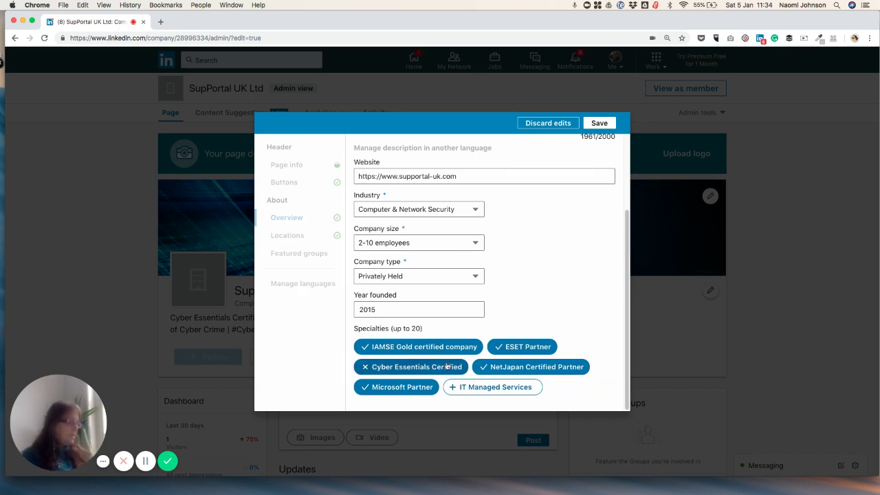
key("Return")
scroll(454, 344, "up", 3)
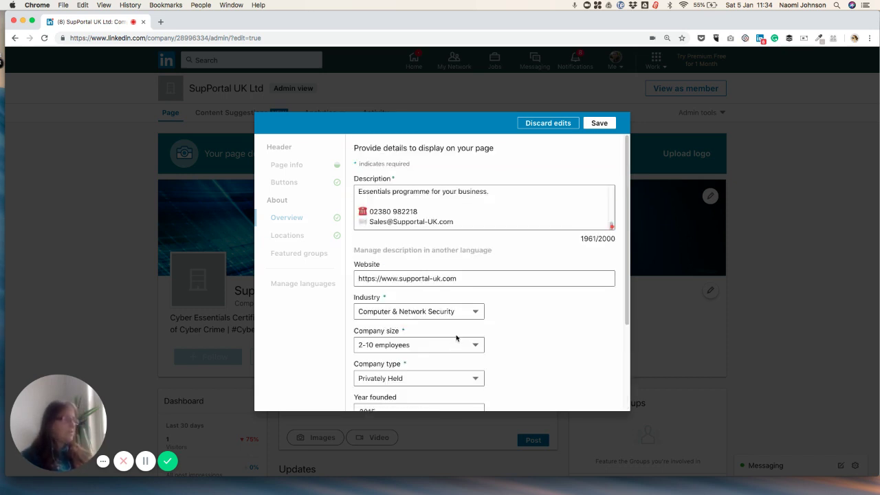
left_click(598, 124)
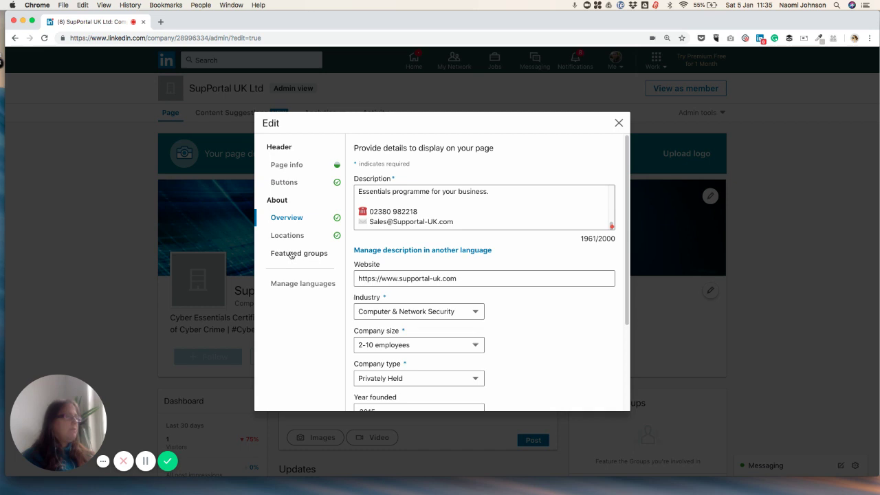
Set the country of the primary Southampton location to United Kingdom and save the location
left_click(294, 236)
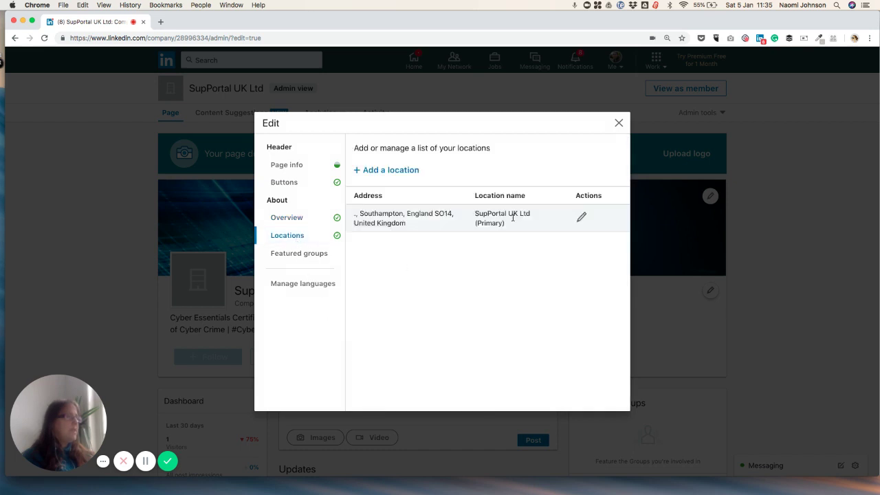
left_click(582, 218)
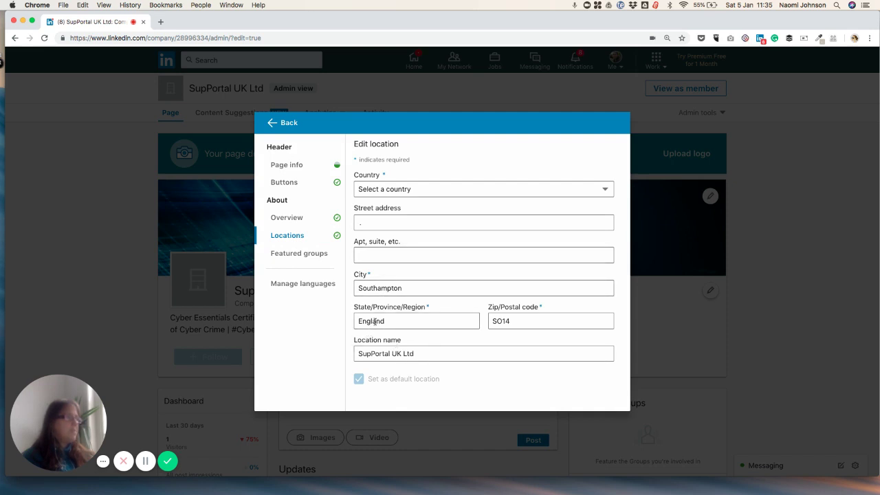
left_click(393, 193)
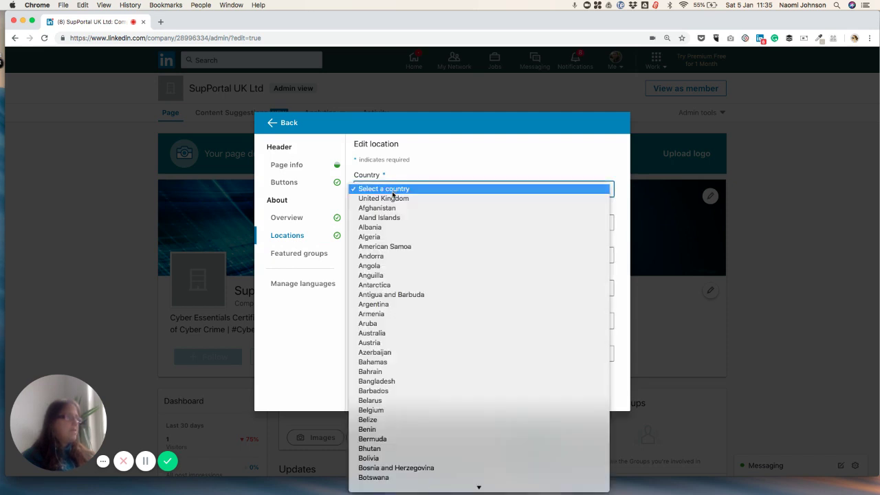
left_click(402, 199)
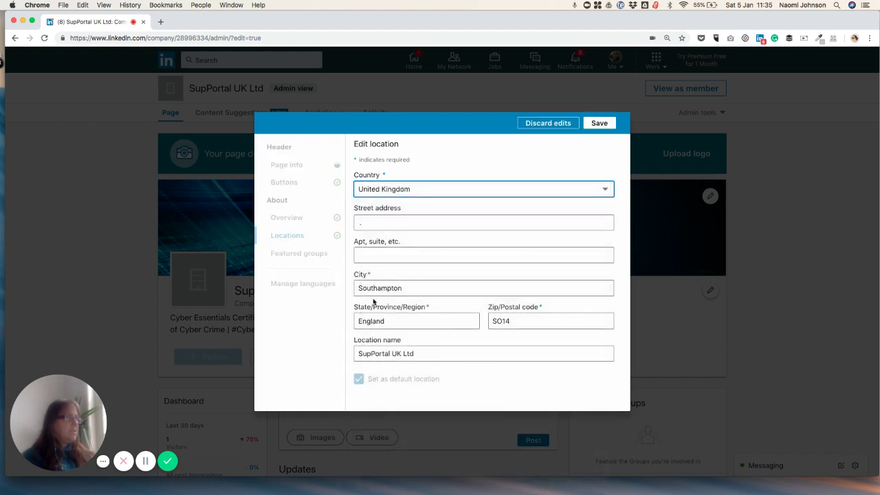
left_click(599, 123)
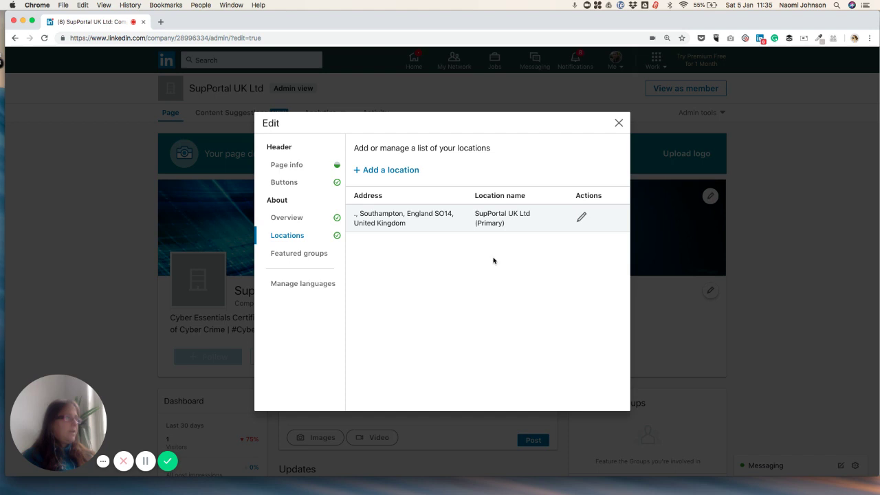
Check the featured groups and language settings, close the page editor and look over the admin page
left_click(303, 254)
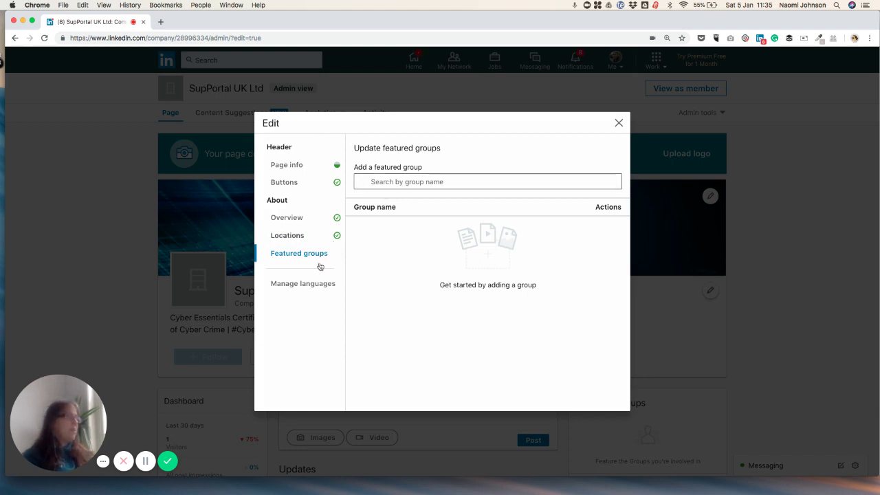
left_click(315, 285)
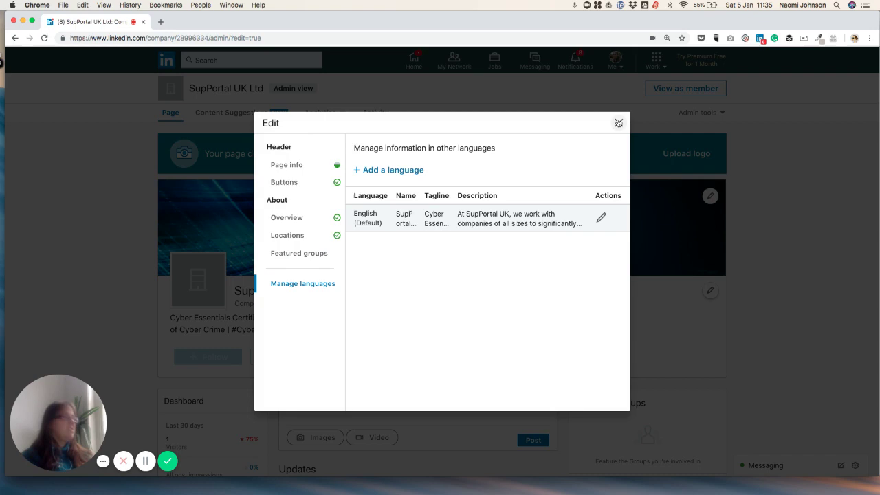
left_click(619, 123)
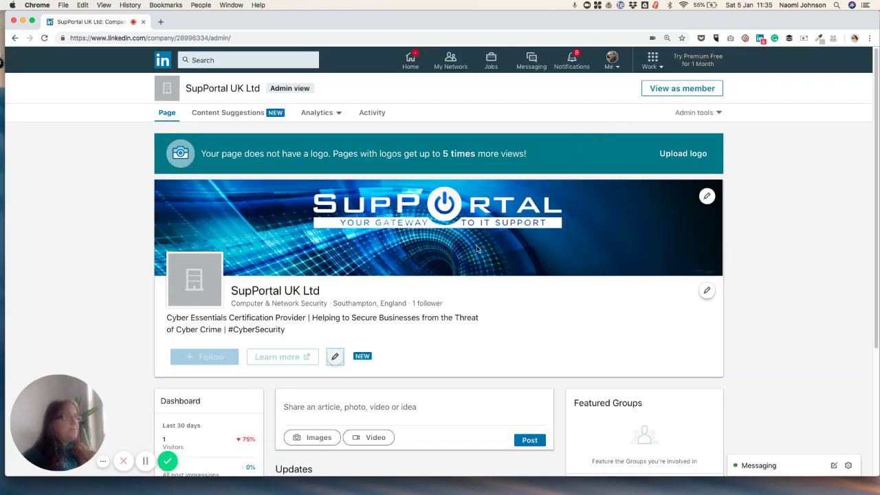
scroll(470, 354, "down", 5)
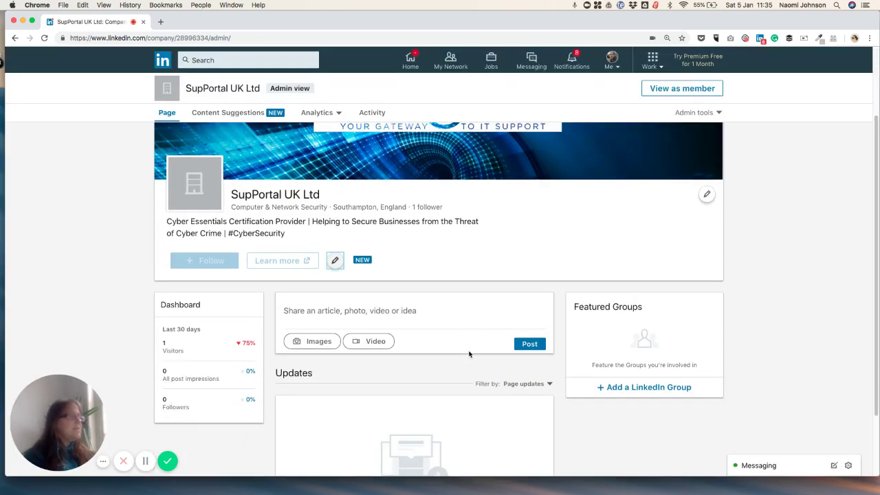
scroll(468, 353, "up", 5)
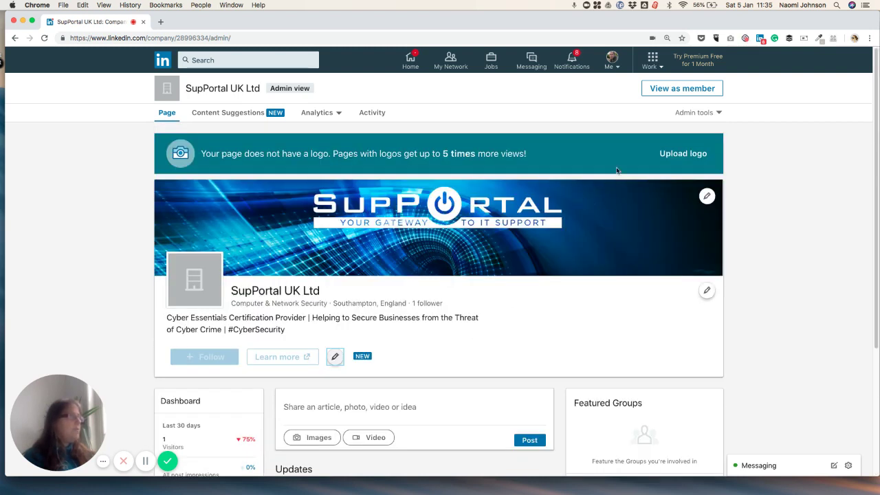
Find the profile writer by first name in the page admin settings and add her as a designated admin
left_click(699, 113)
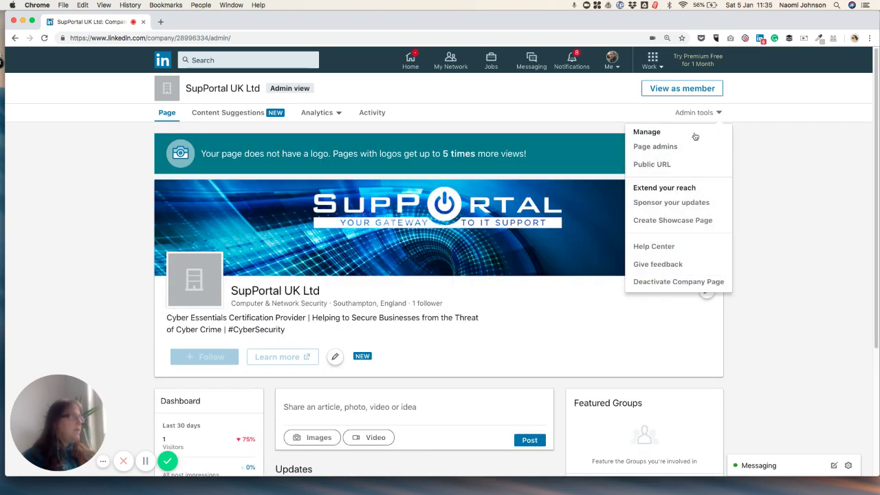
left_click(663, 147)
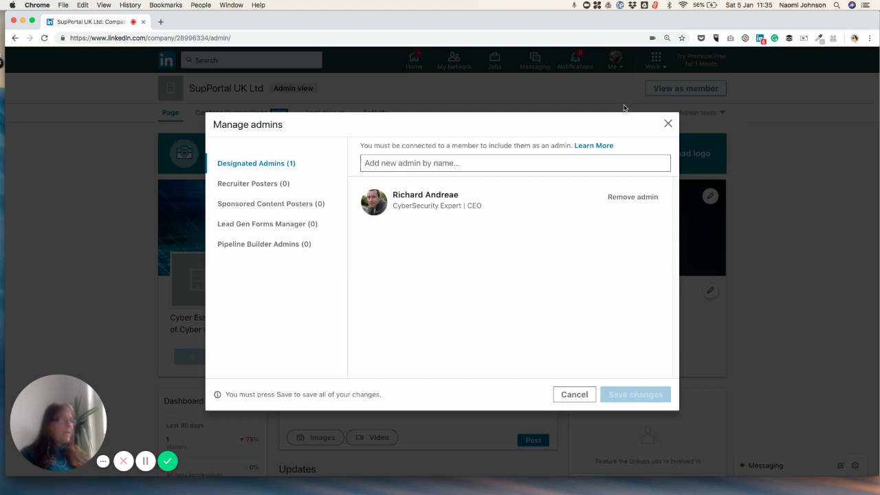
left_click(517, 158)
type("na")
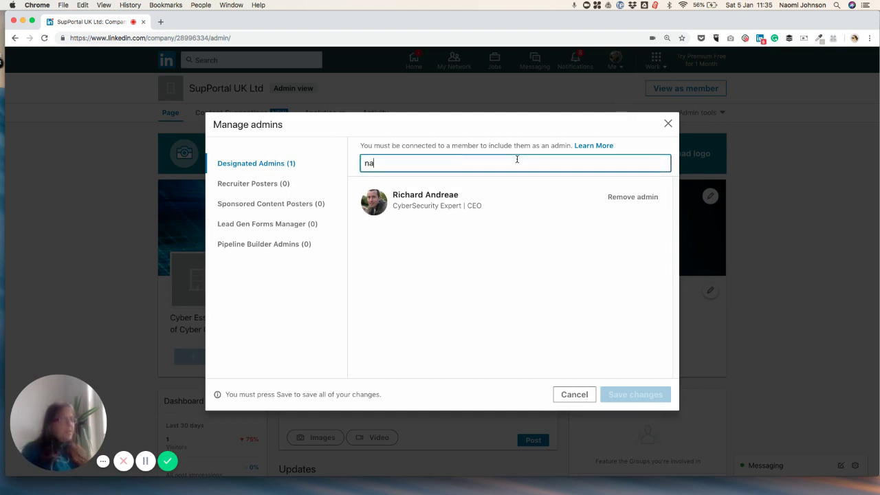
type("omi")
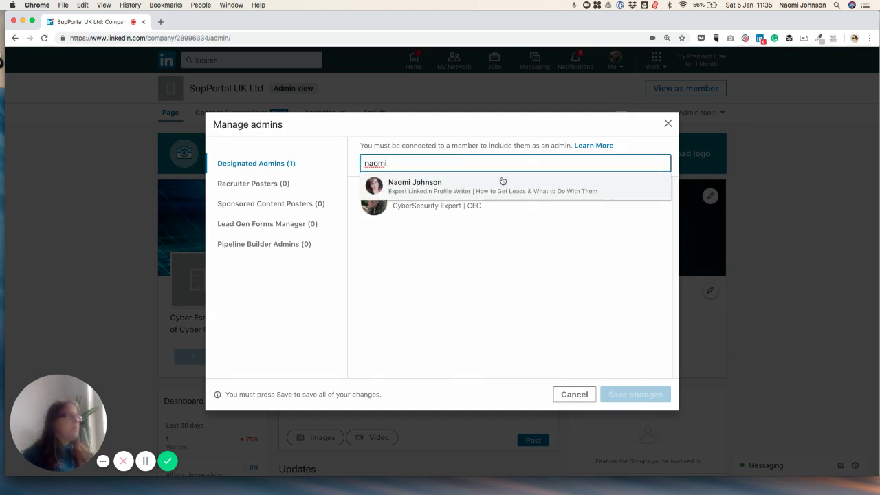
left_click(424, 192)
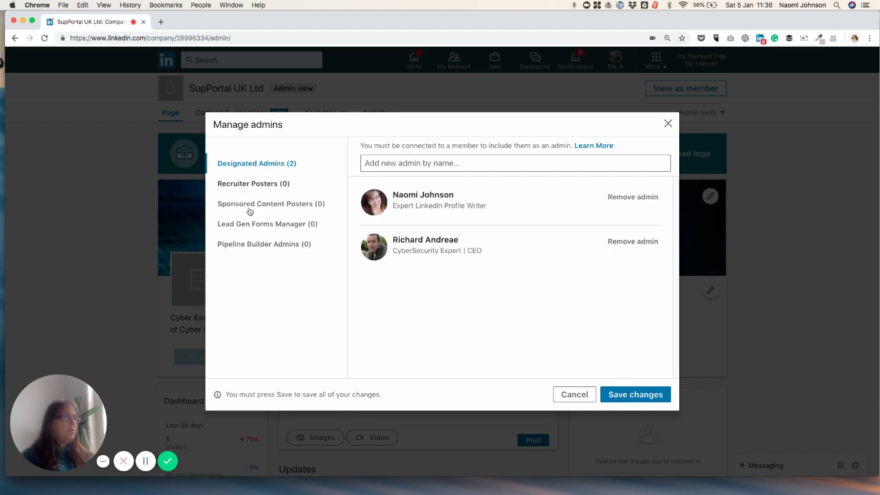
Check the Pipeline Builder Admins and Lead Gen Forms Manager roles, return to Designated Admins and save the admin changes
double_click(254, 245)
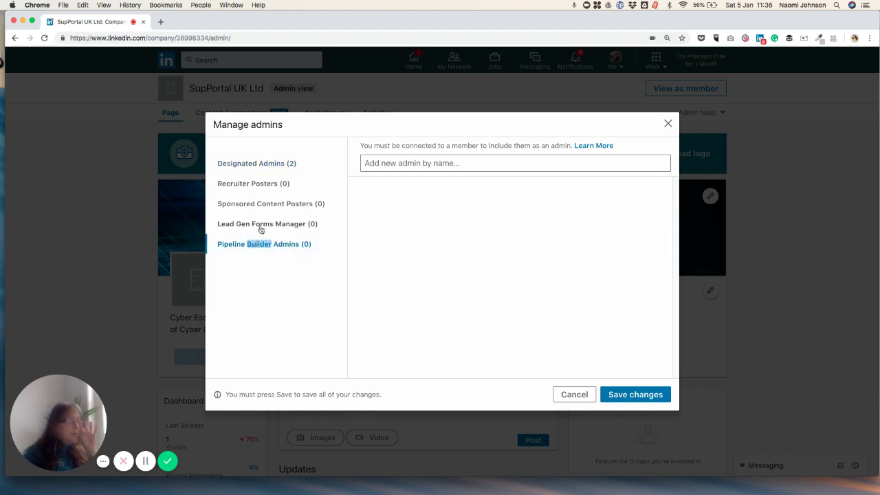
left_click(261, 226)
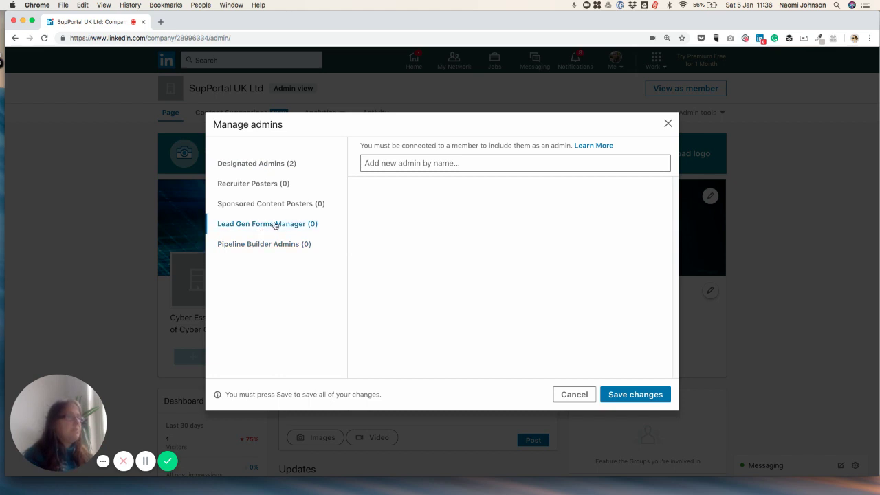
left_click(264, 164)
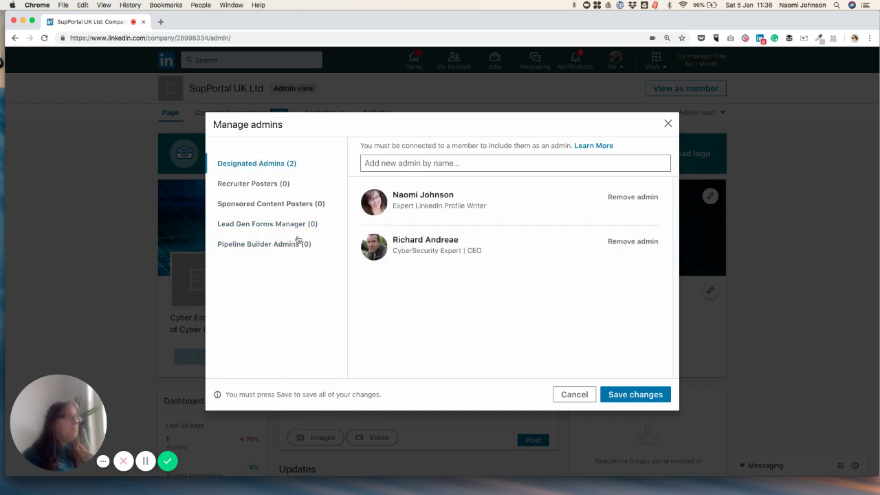
left_click(617, 396)
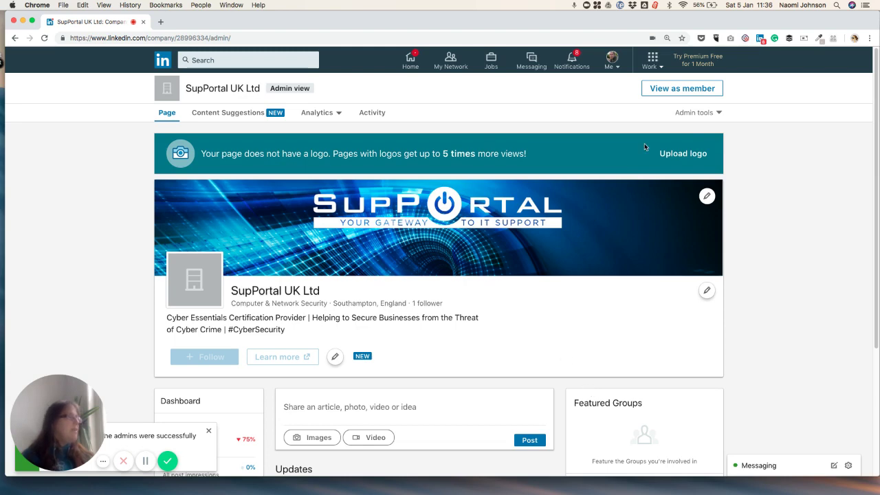
View the company page as a member and examine its About section, from the overview to specialties and locations
left_click(682, 90)
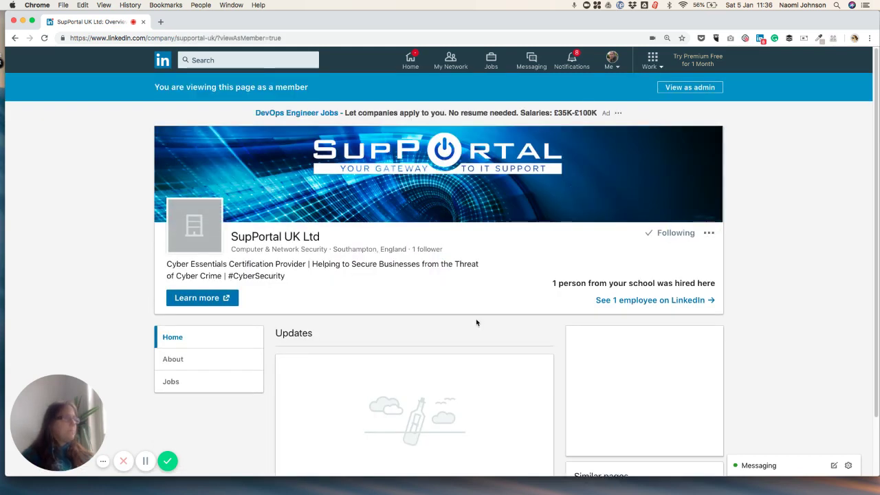
scroll(476, 323, "down", 2)
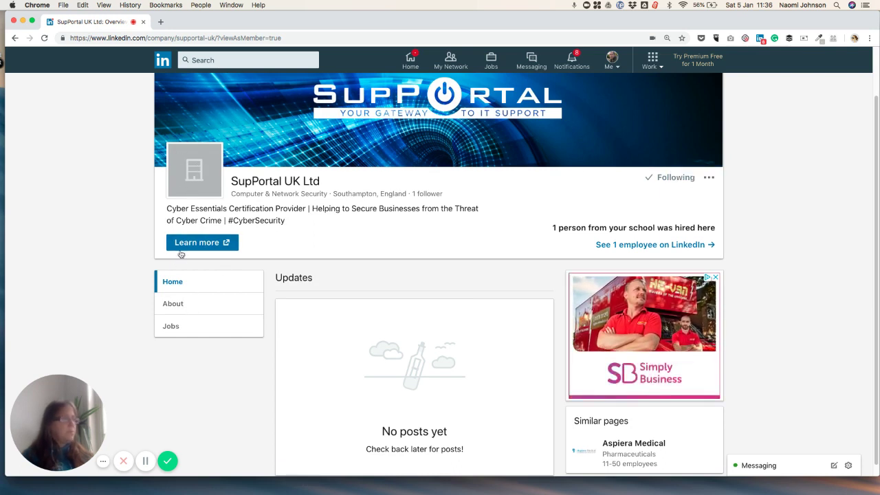
left_click(173, 303)
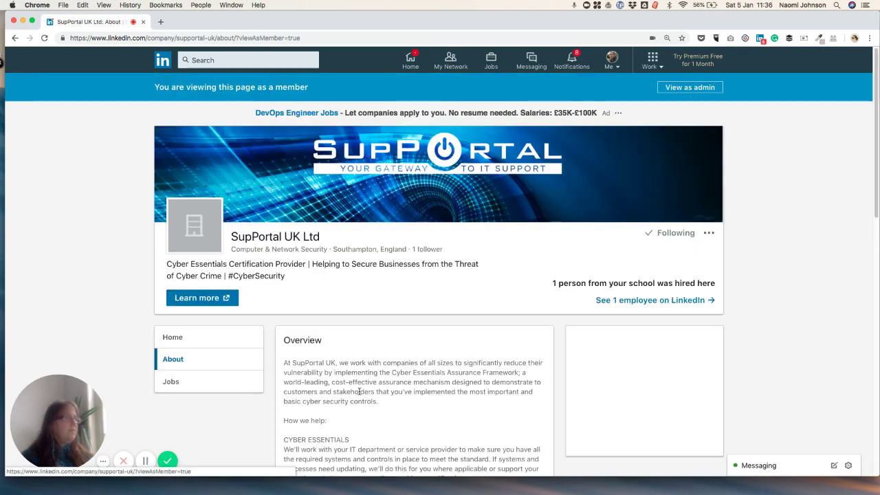
scroll(360, 389, "down", 5)
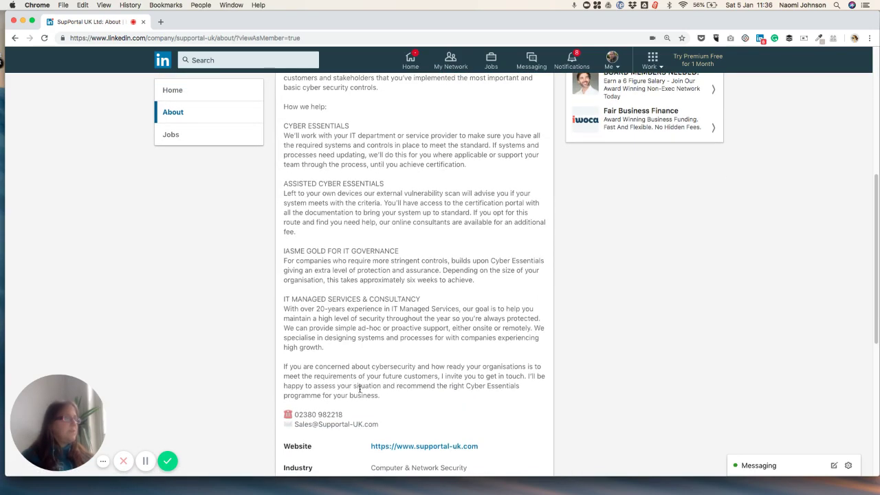
scroll(358, 391, "down", 3)
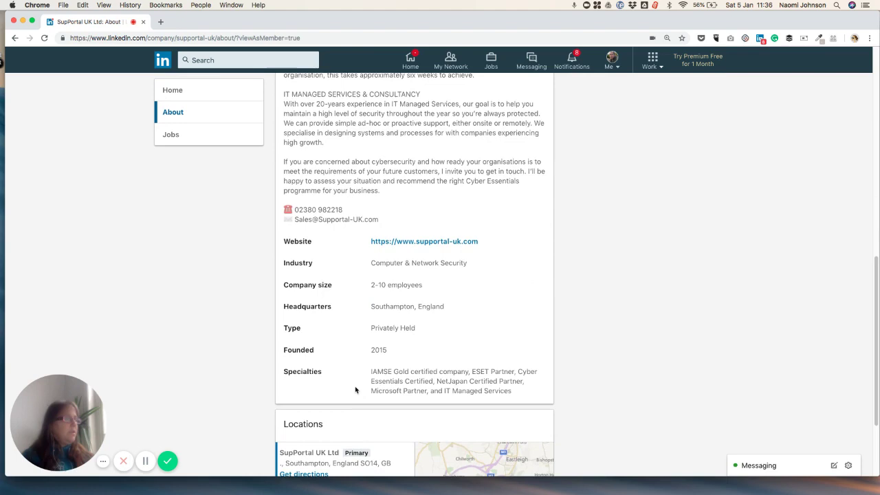
scroll(356, 391, "down", 2)
scroll(354, 389, "up", 10)
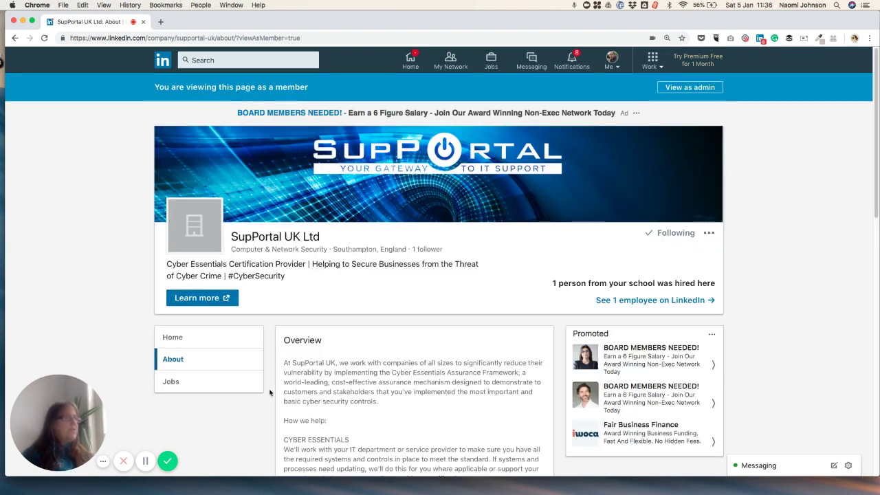
Go from the company page to the owner's own profile and find the current role in the Experience section
left_click(609, 61)
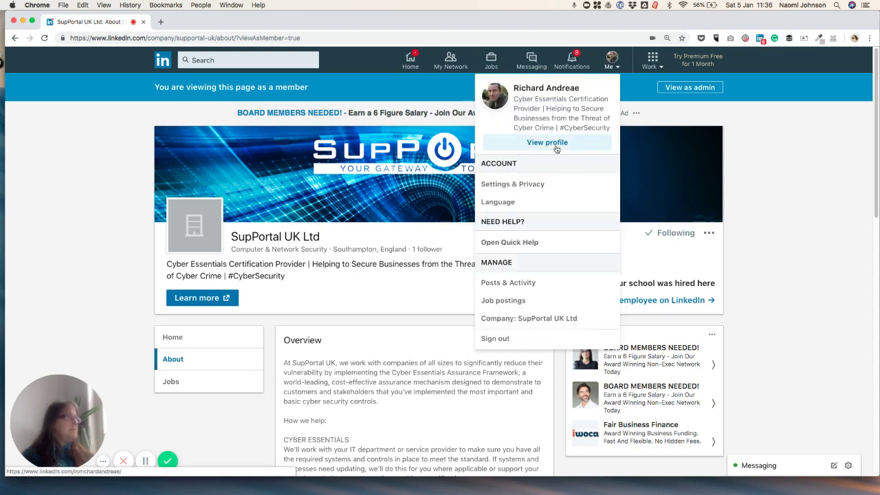
left_click(555, 149)
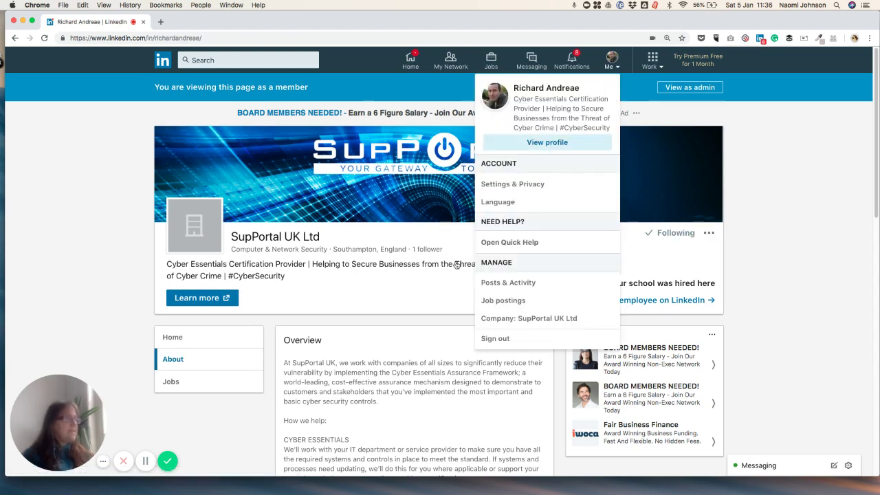
scroll(353, 309, "down", 6)
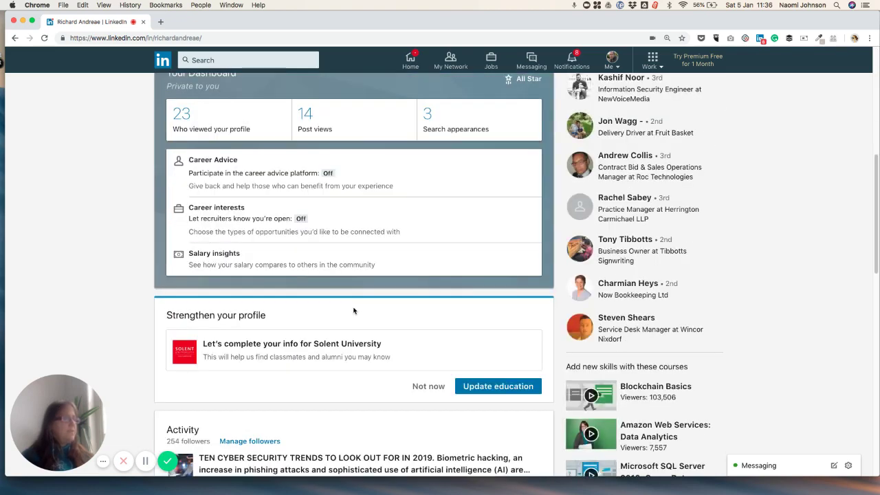
scroll(353, 310, "down", 4)
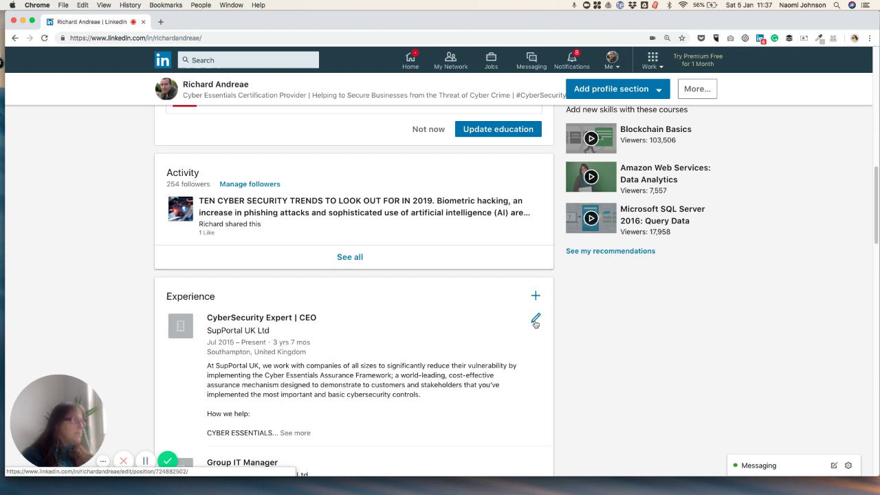
Relink the CyberSecurity Expert | CEO experience entry to the SupPortal UK Ltd company listed under Computer & Network Security and save it
left_click(536, 320)
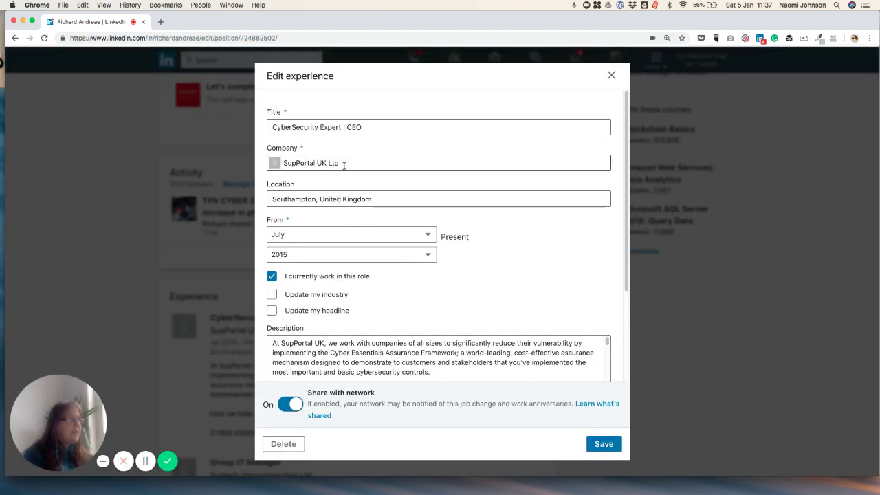
left_click(353, 164)
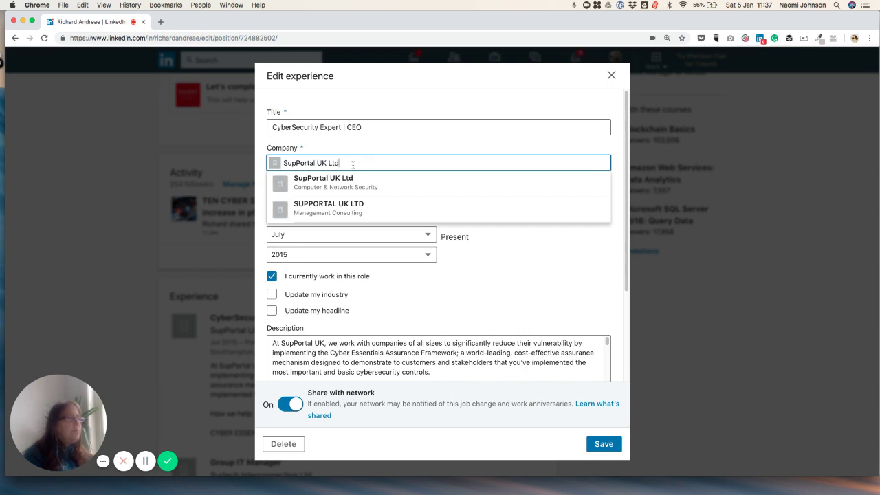
triple_click(353, 164)
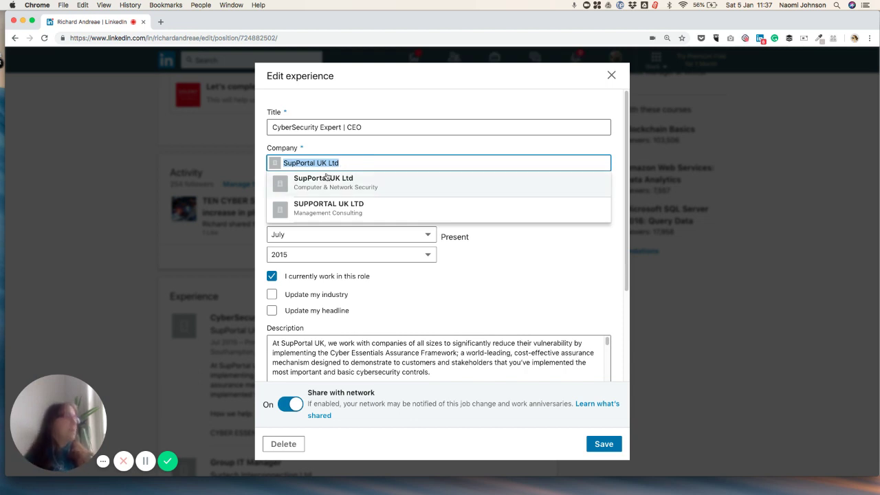
key("BackSpace")
type("S")
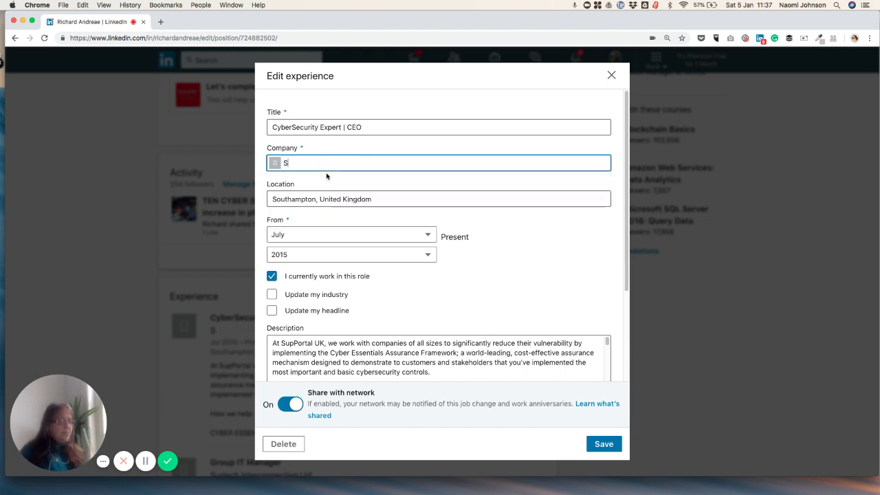
type("upppor")
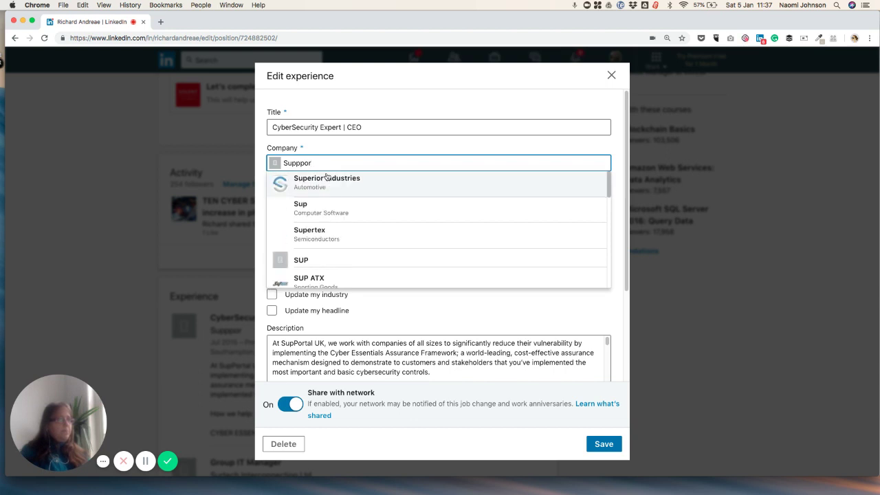
key("BackSpace")
key("BackSpace")
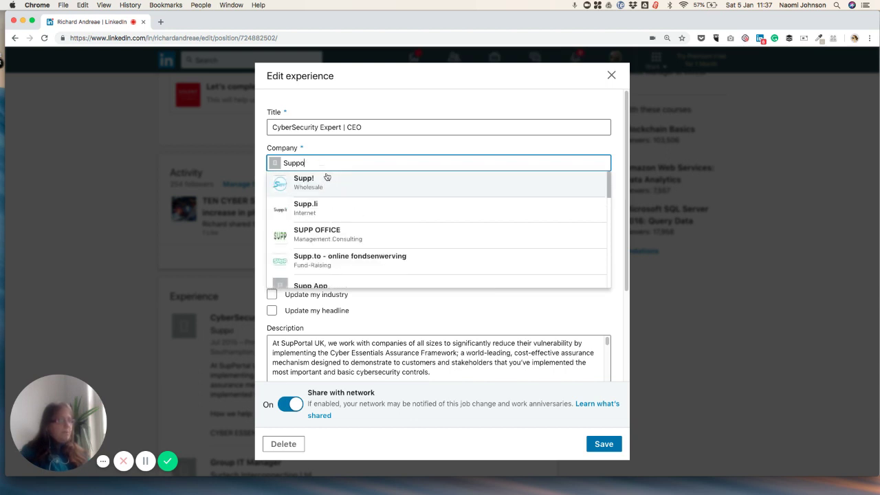
type("ortal")
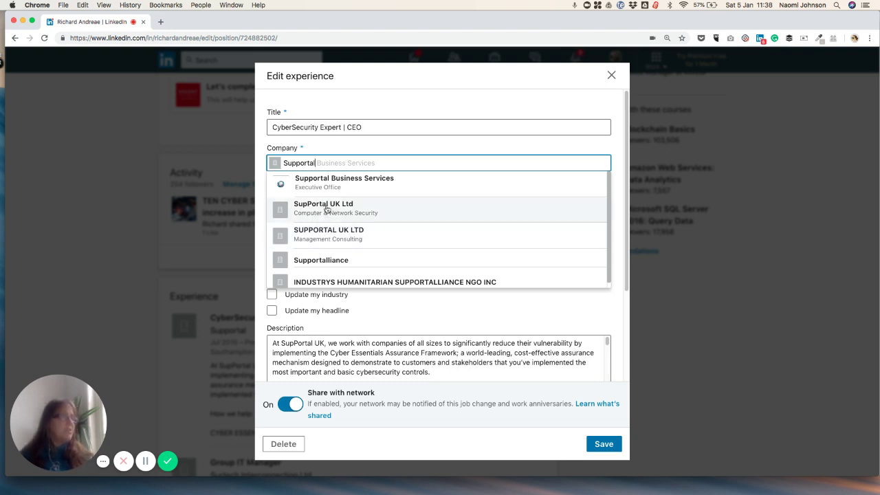
left_click(323, 210)
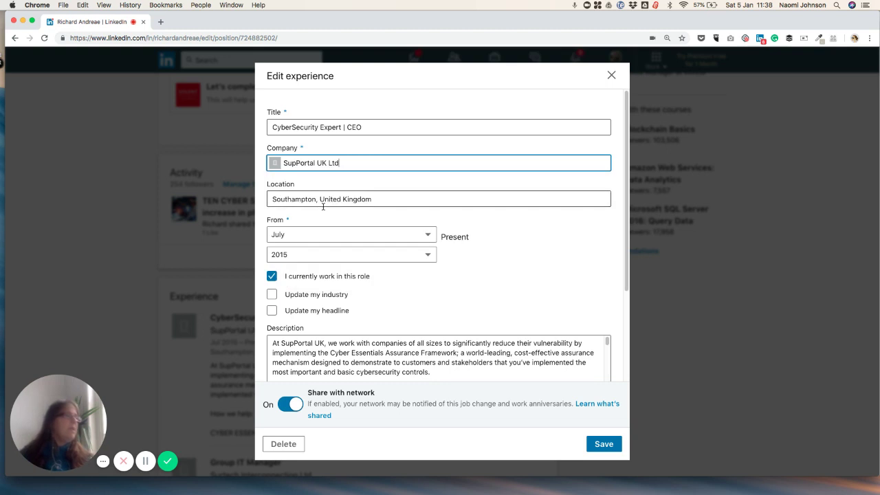
left_click(603, 443)
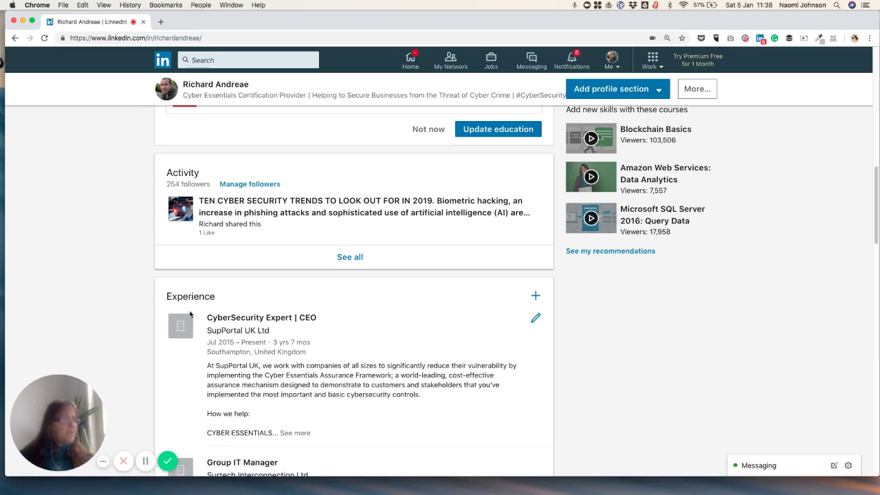
Look over the profile from the Experience section and dashboard back to the introduction
scroll(315, 377, "down", 2)
scroll(317, 380, "up", 6)
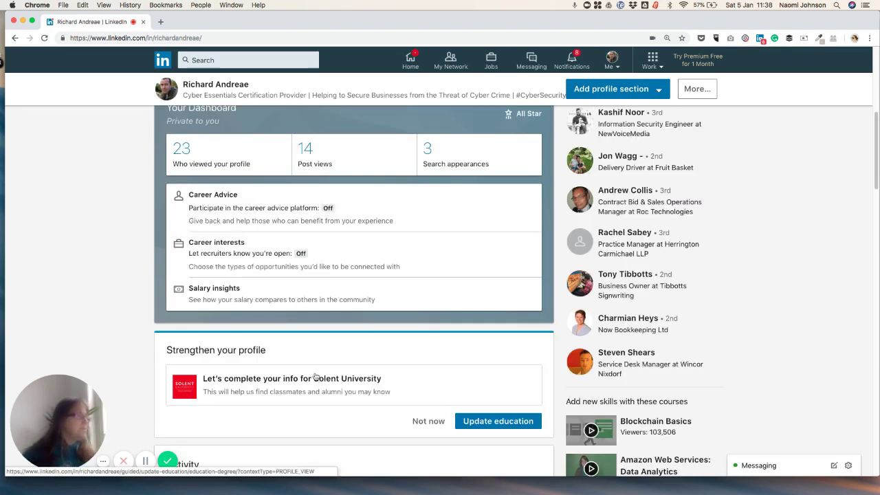
scroll(316, 376, "down", 1)
scroll(314, 376, "down", 1)
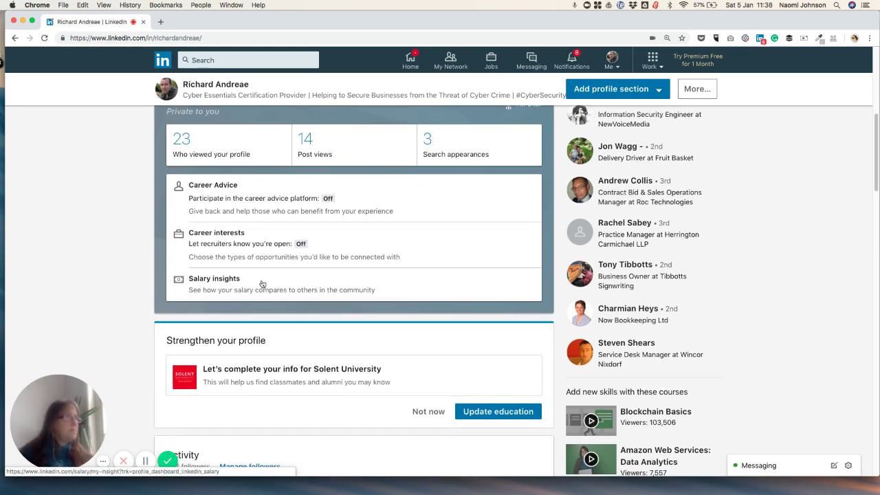
scroll(244, 305, "up", 10)
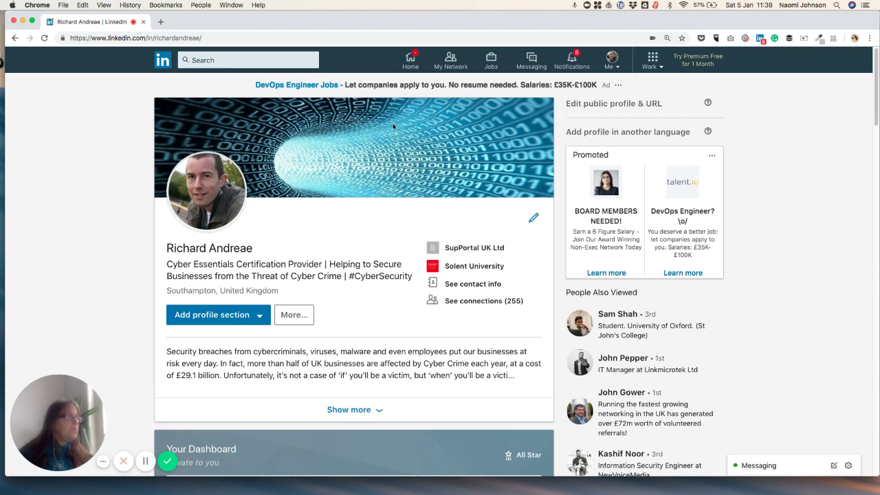
Return to the SupPortal UK Ltd admin page and check its analytics options and activity notifications
left_click(611, 60)
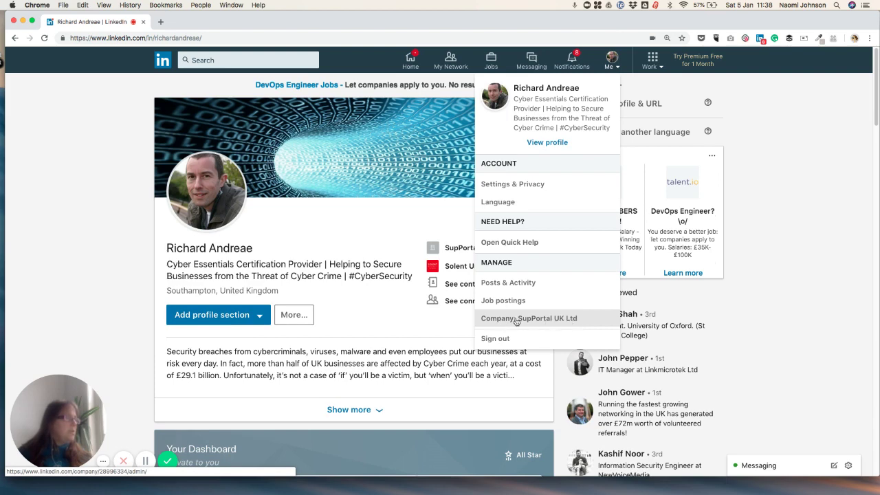
left_click(573, 321)
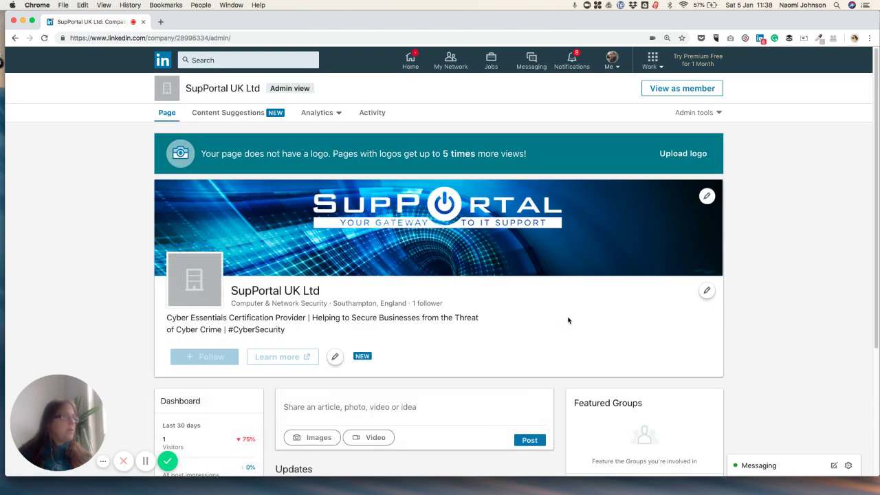
scroll(538, 344, "down", 5)
scroll(538, 343, "up", 5)
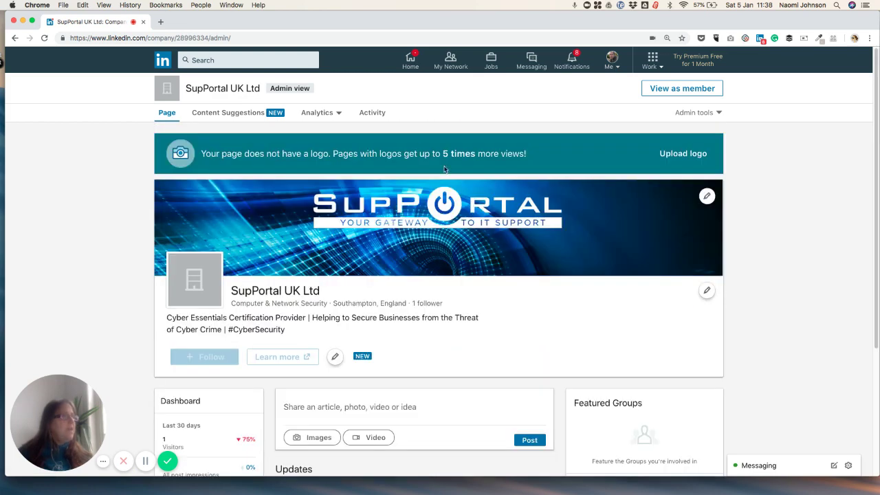
left_click(338, 113)
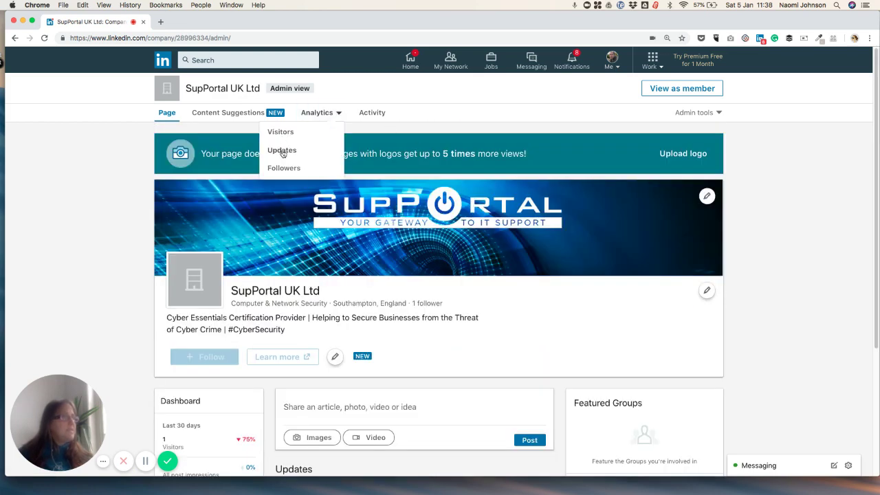
left_click(363, 116)
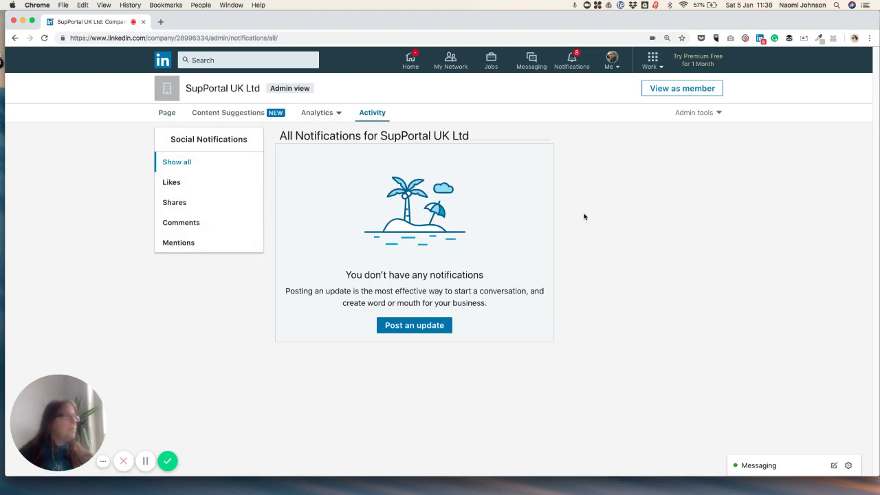
left_click(176, 115)
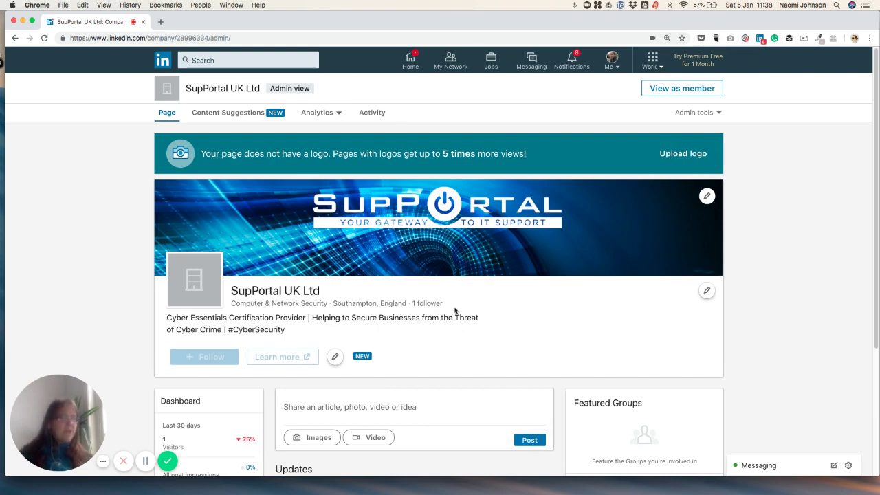
Open theprofile.company in a new browser tab and look over its anatomy of a LinkedIn profile
left_click(160, 21)
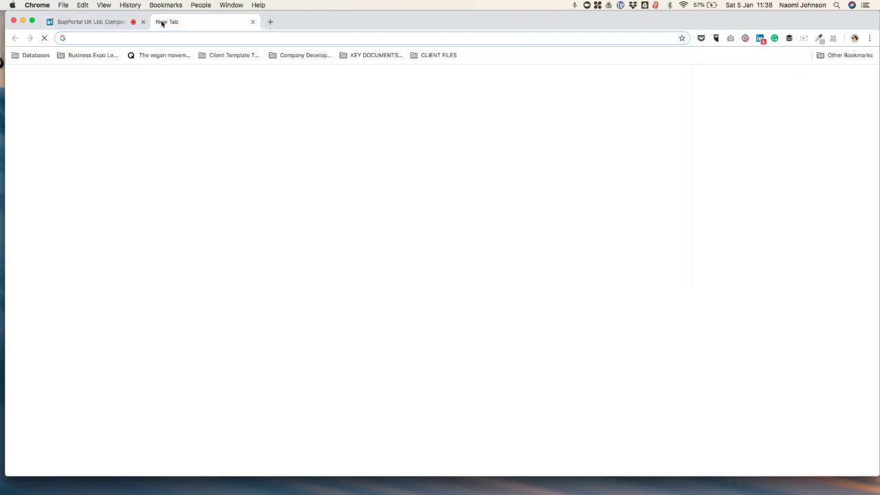
type("theprofile.company/")
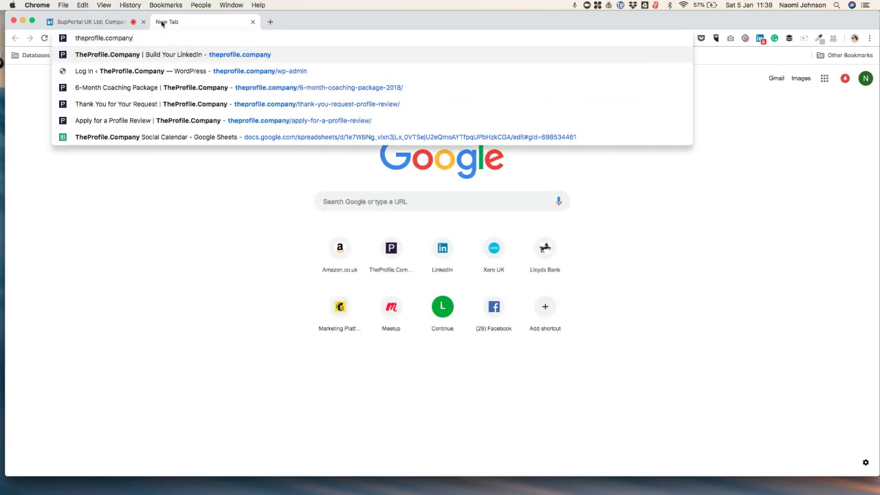
key("Return")
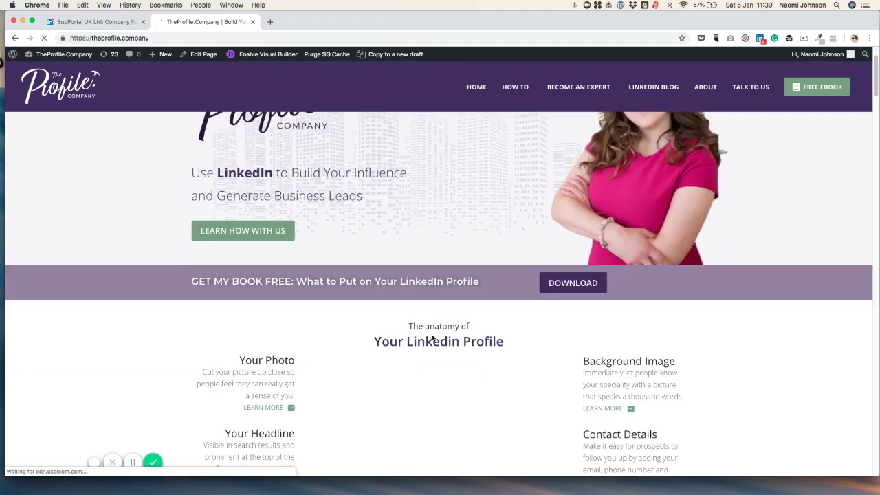
scroll(433, 337, "down", 3)
scroll(432, 337, "down", 3)
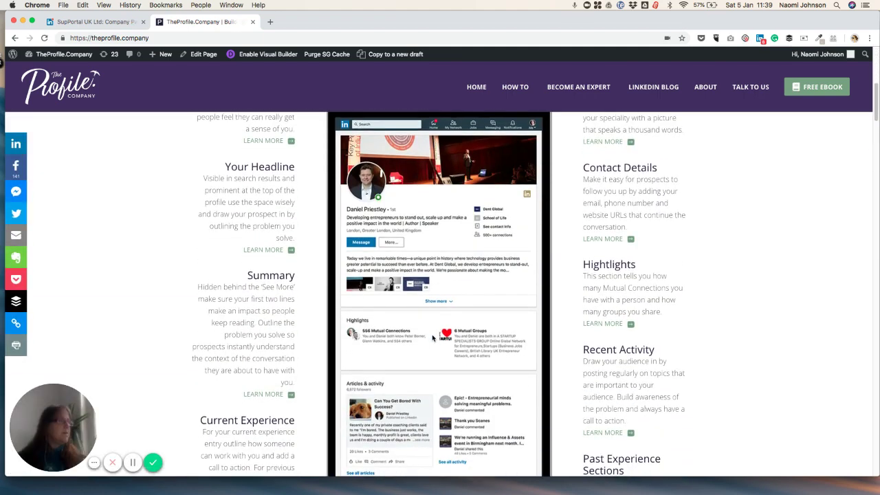
scroll(432, 338, "up", 8)
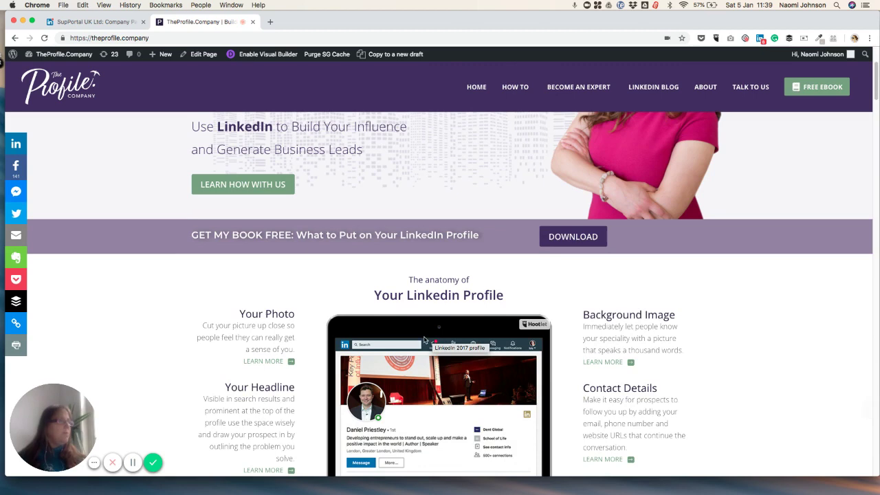
Open the Background Image guide and examine its step-by-step instructions, design tips and key facts
scroll(598, 278, "down", 2)
left_click(600, 290)
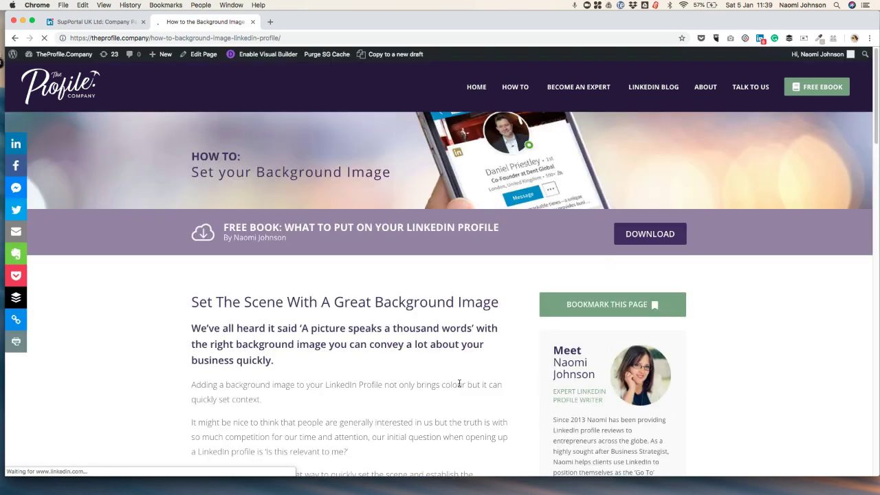
scroll(459, 384, "down", 15)
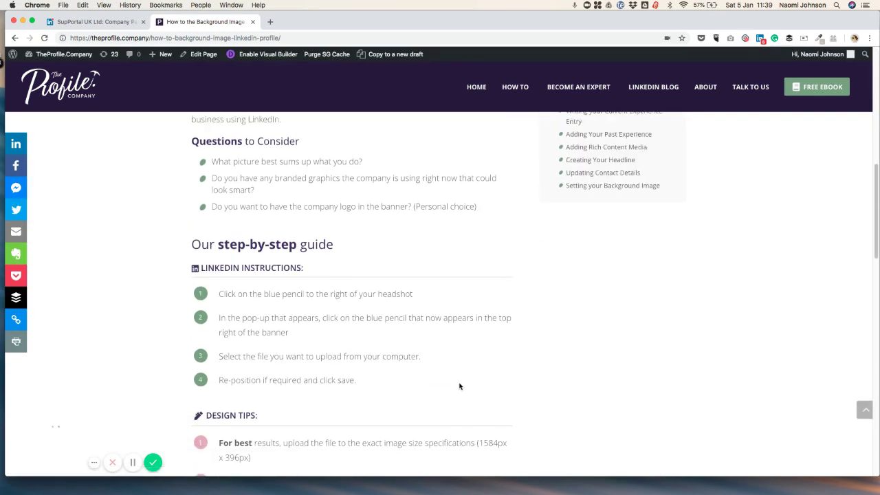
scroll(459, 386, "down", 10)
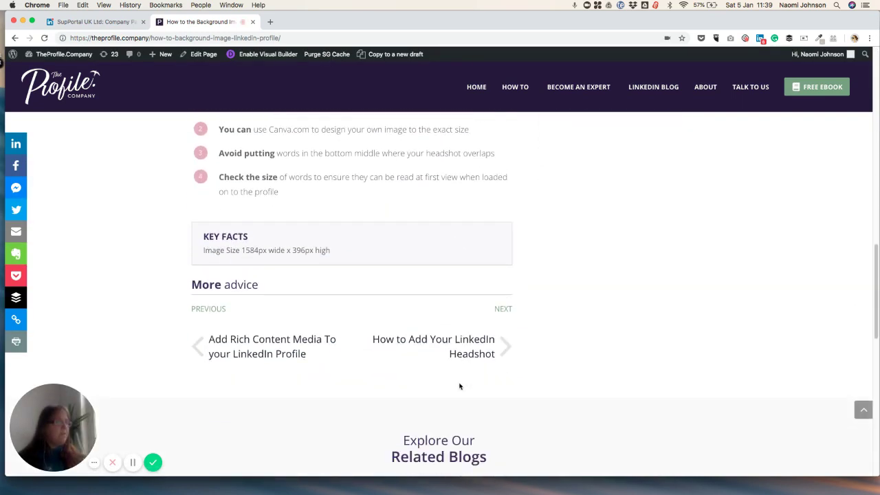
scroll(459, 386, "down", 3)
scroll(459, 387, "up", 20)
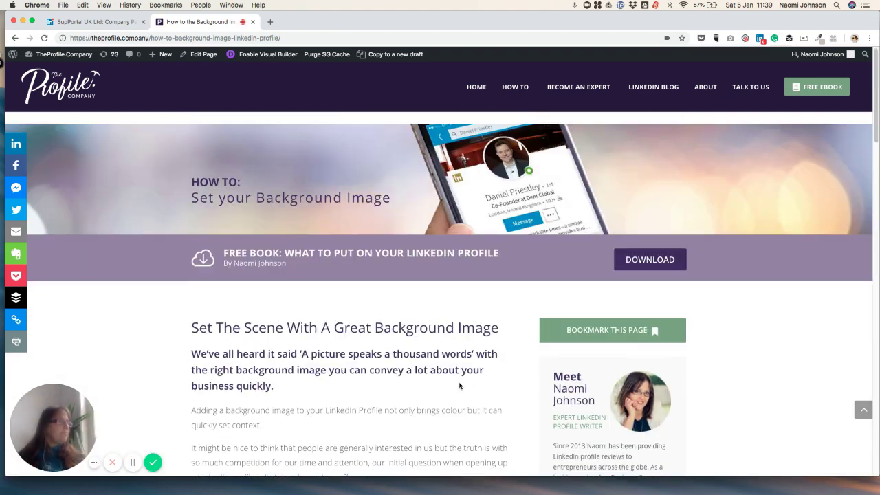